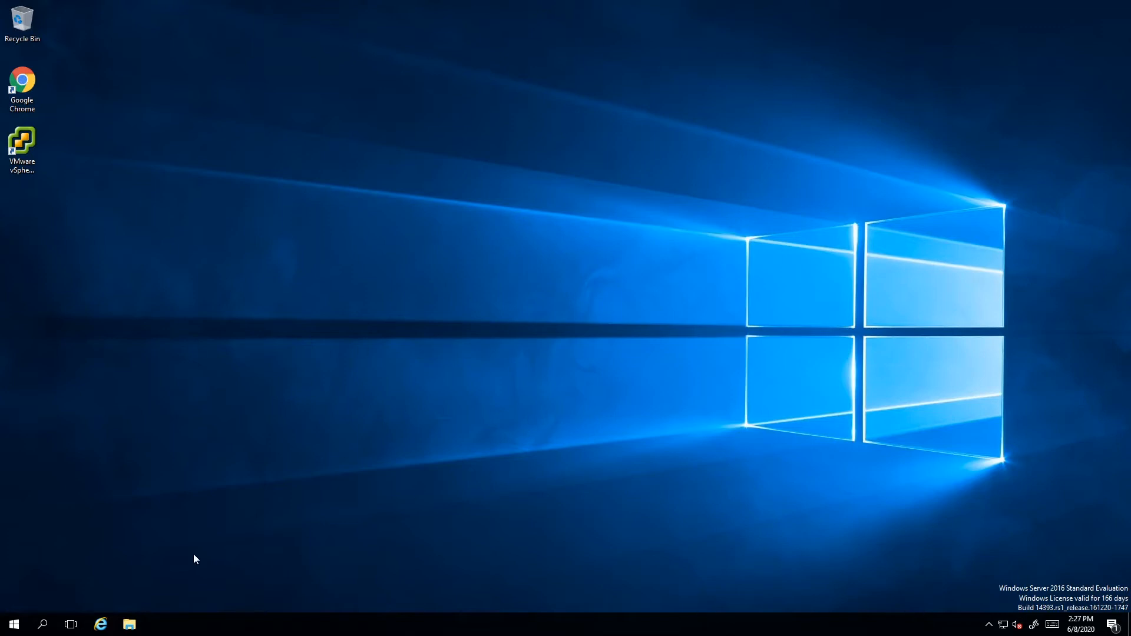
Open Server Manager and start the Add Roles and Features wizard.
click(41, 624)
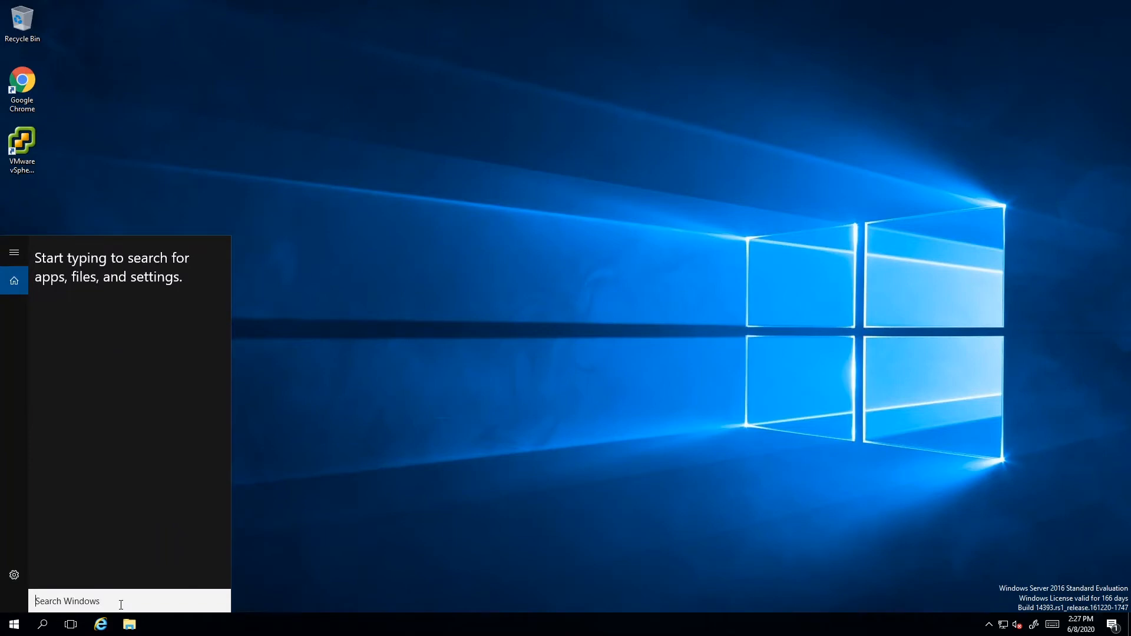
text(serv)
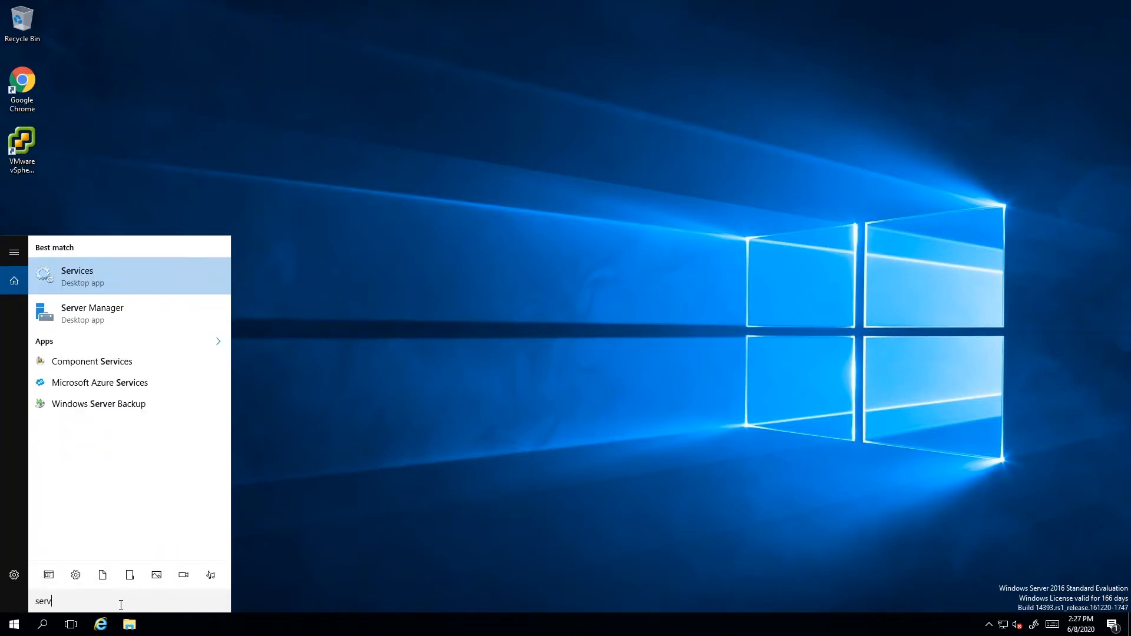
click(88, 316)
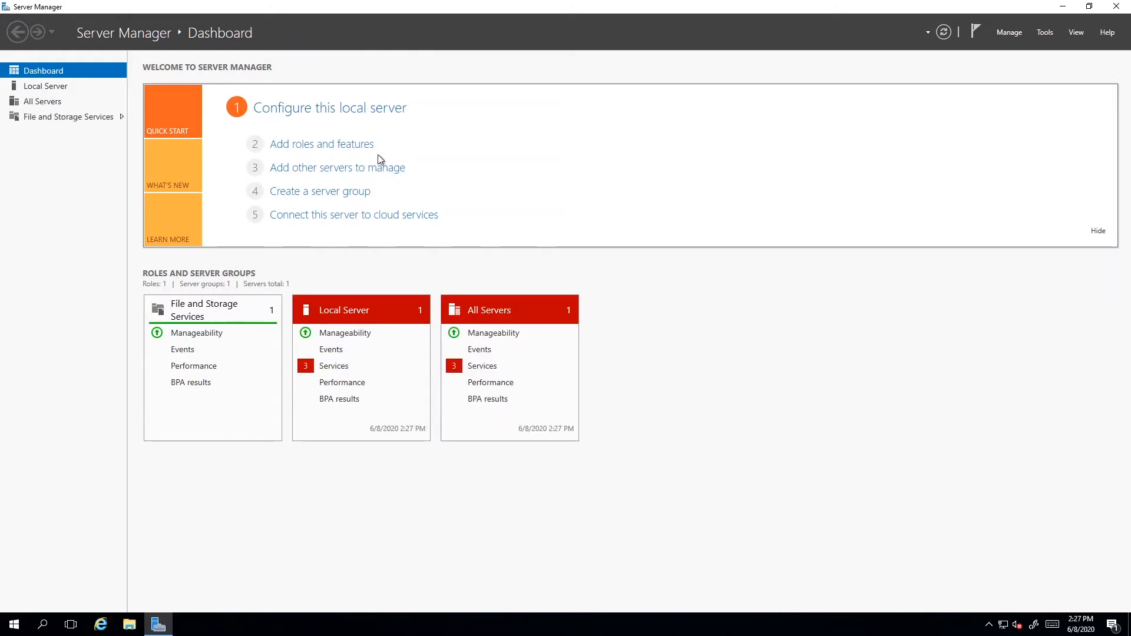
click(329, 147)
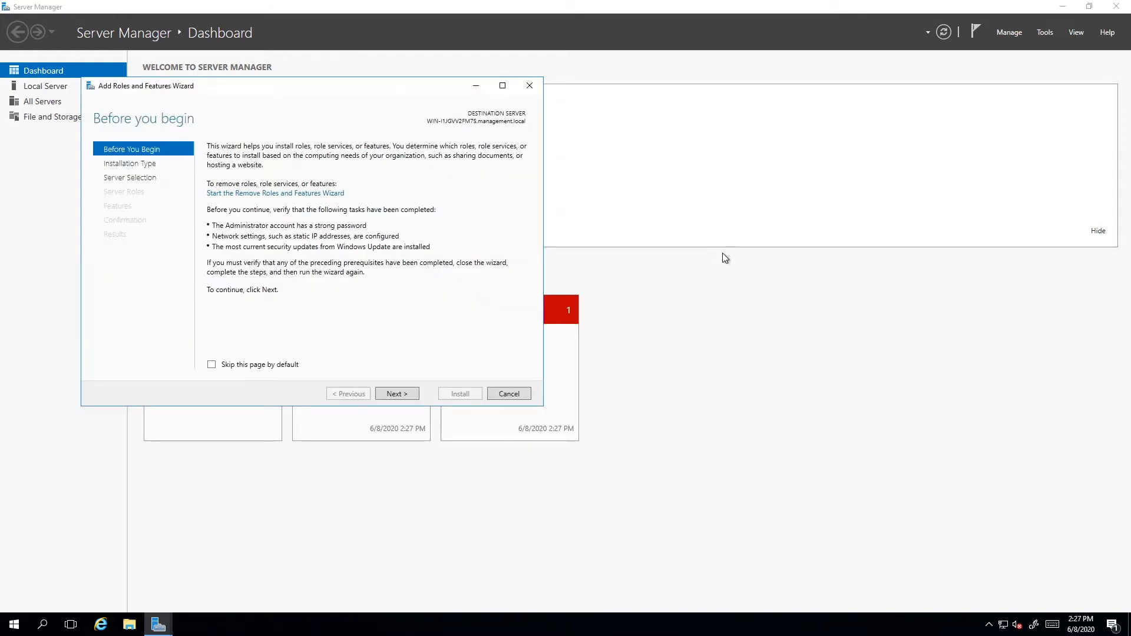
Set the wizard's installation type to Remote Desktop Services installation and continue to the deployment type.
click(400, 395)
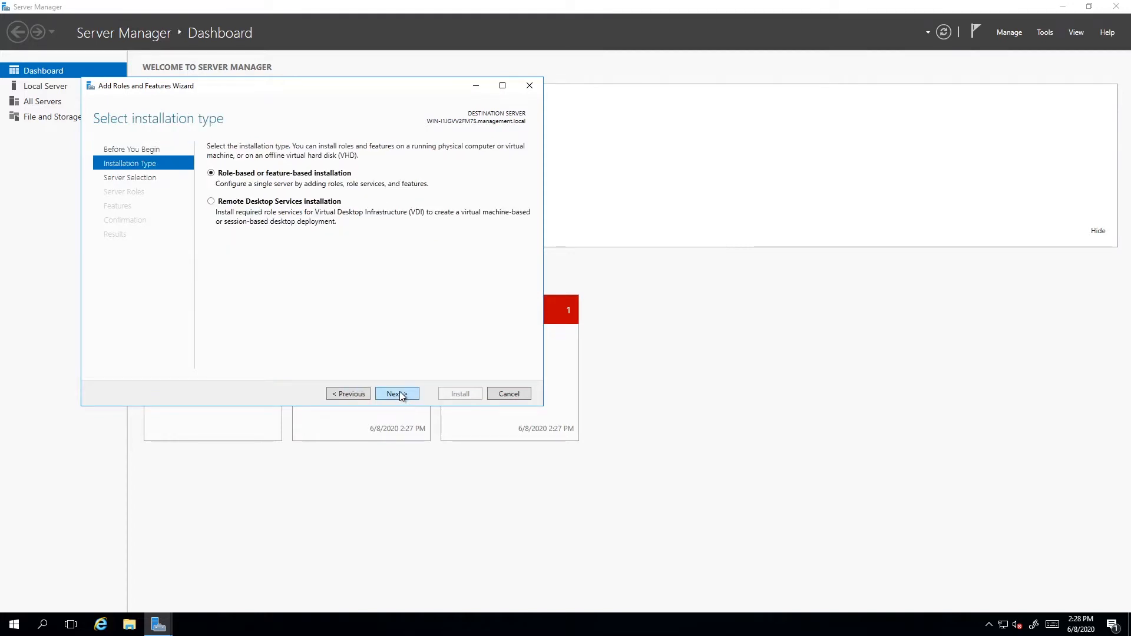
click(211, 201)
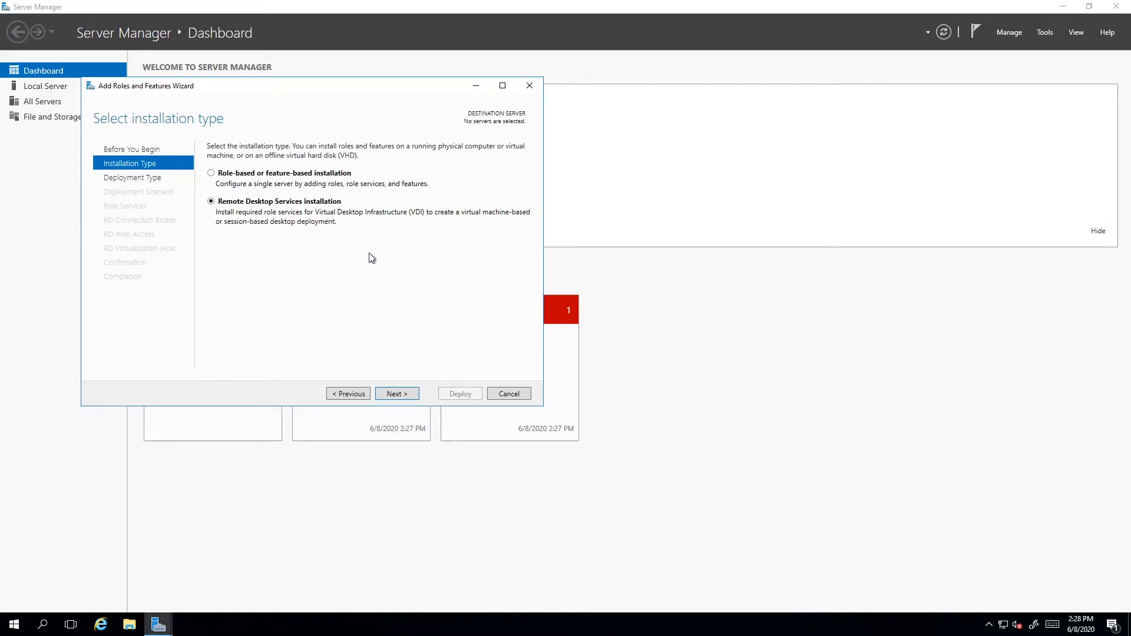
click(401, 394)
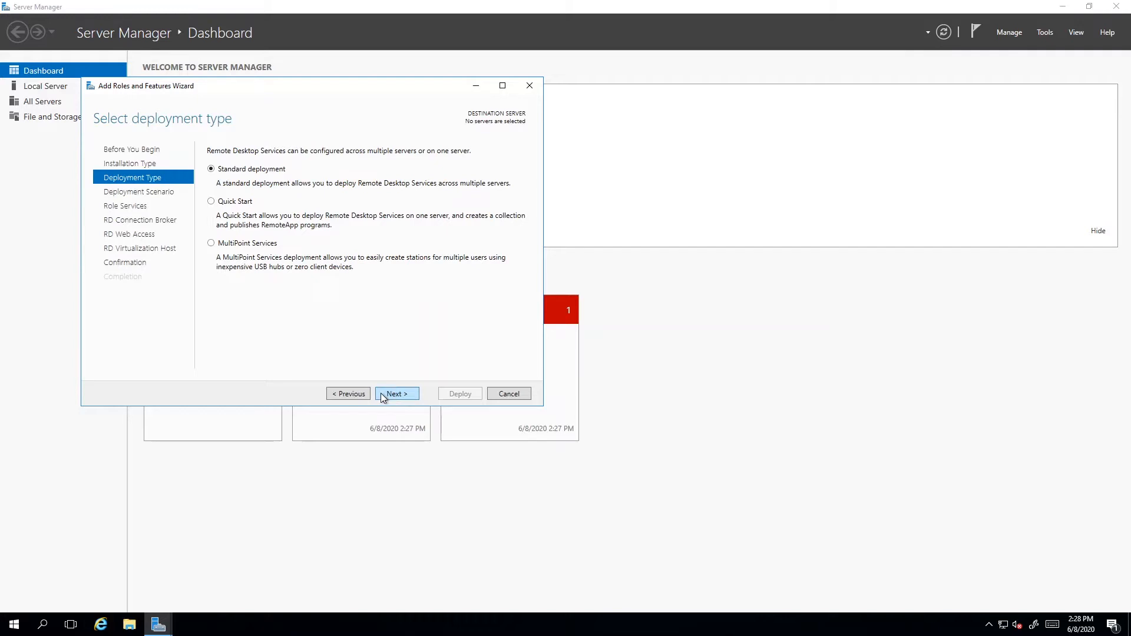
click(342, 394)
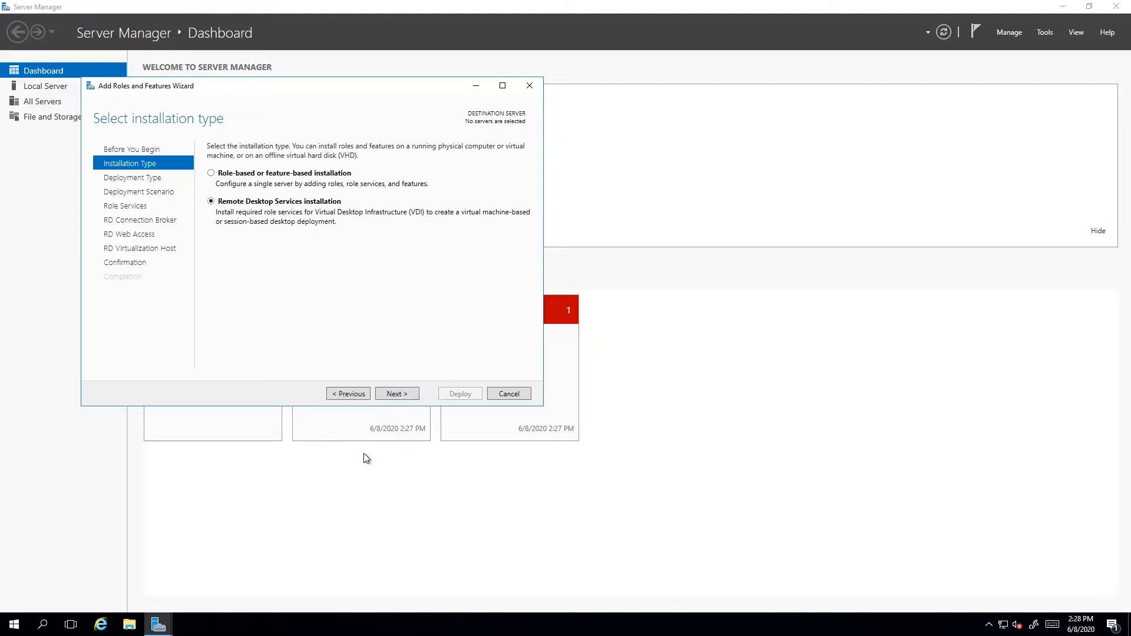
click(396, 394)
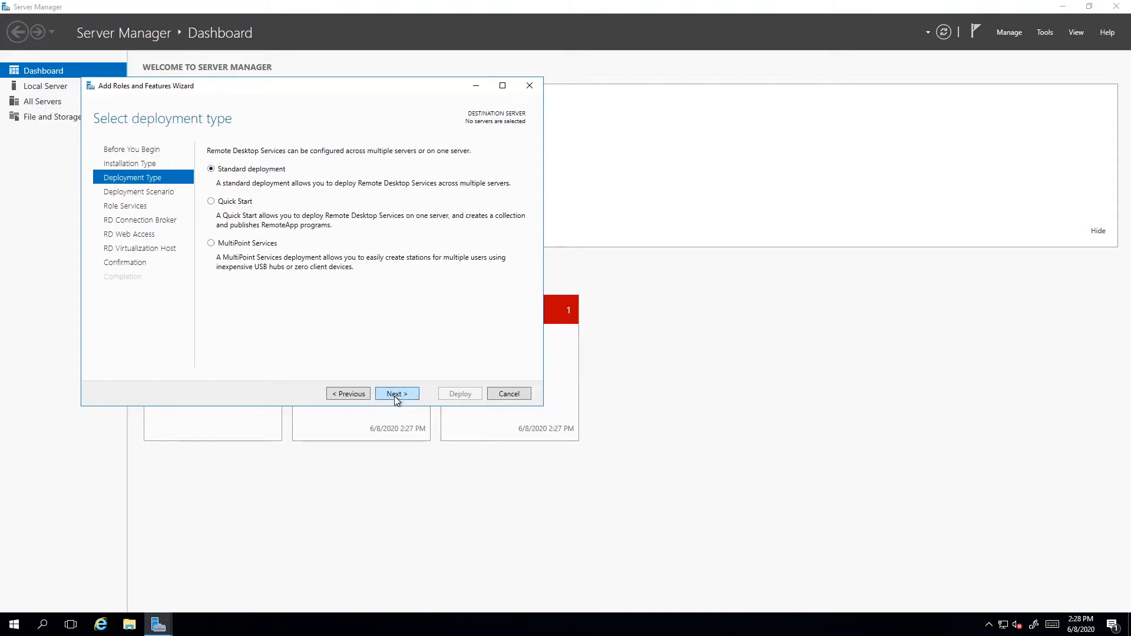
Choose the Quick Start deployment type with the session-based desktop deployment scenario.
click(212, 203)
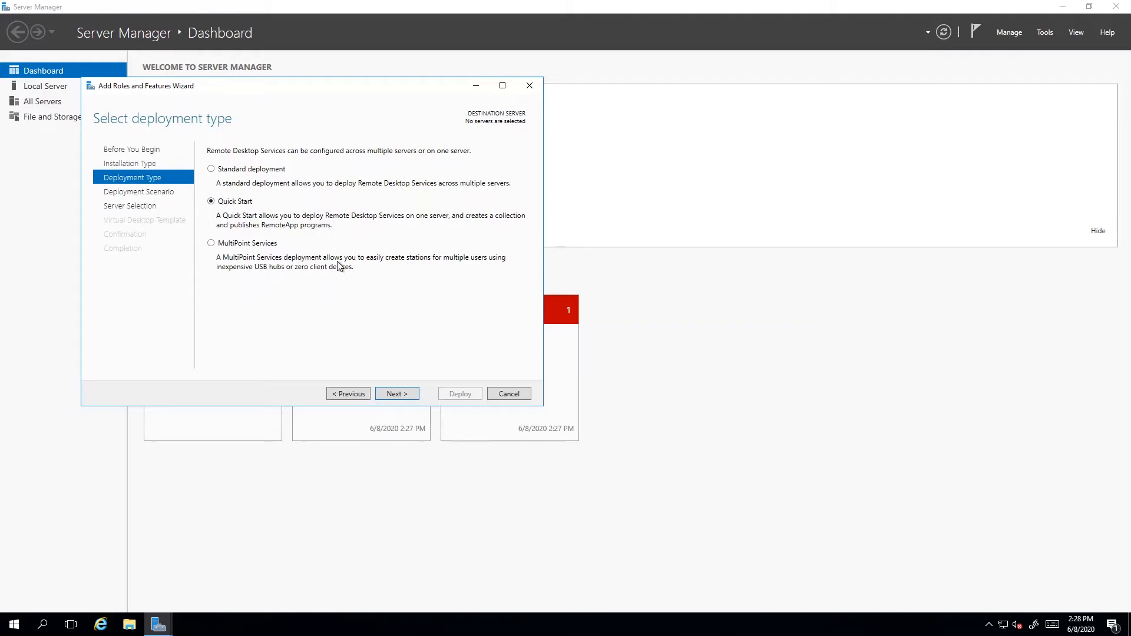
click(399, 394)
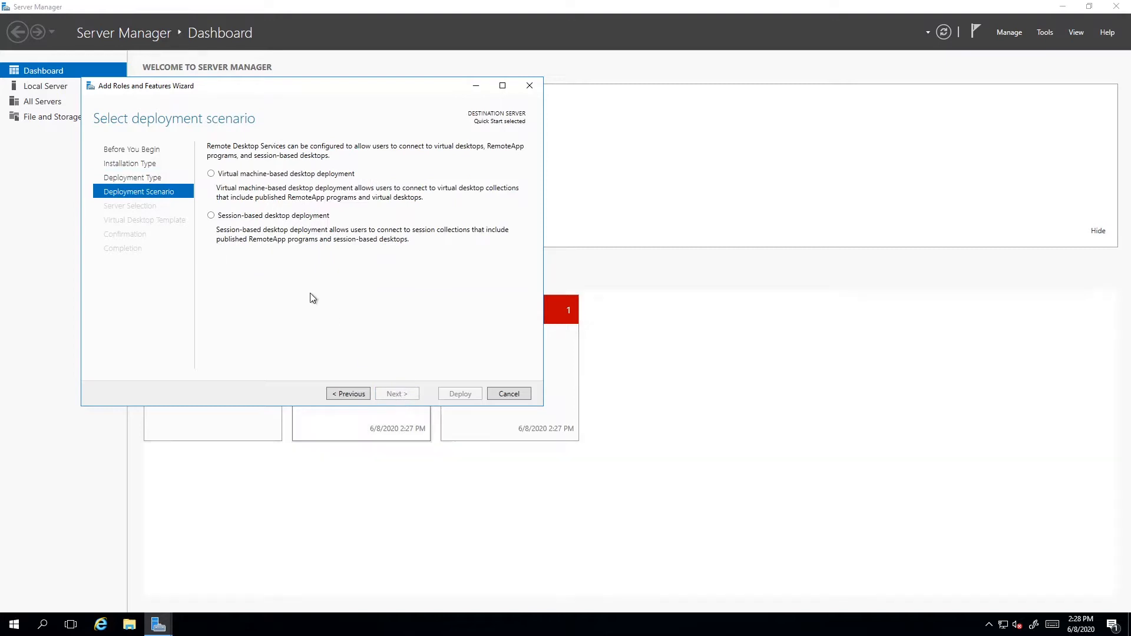
click(210, 216)
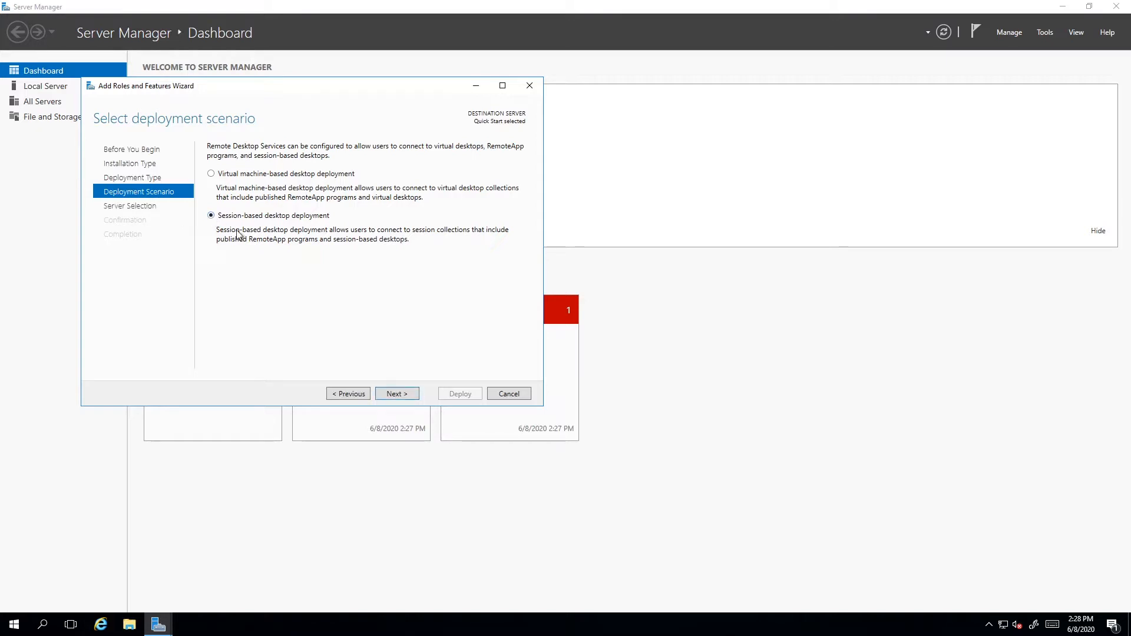
click(397, 393)
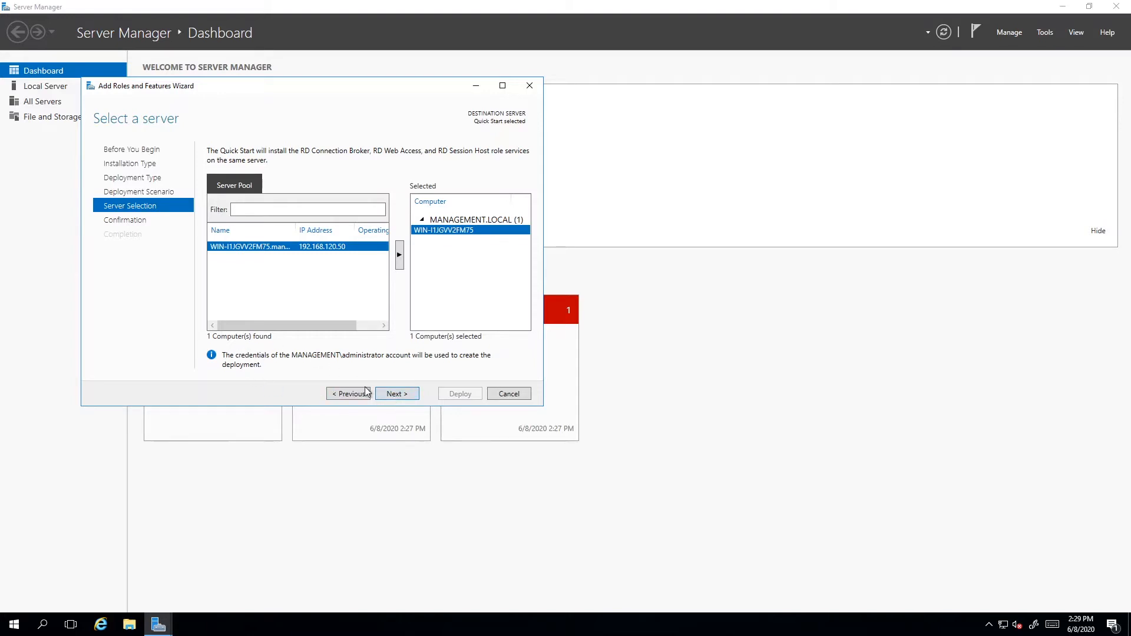
Keep the selected server, allow it to restart automatically if required, and deploy the role services.
click(392, 395)
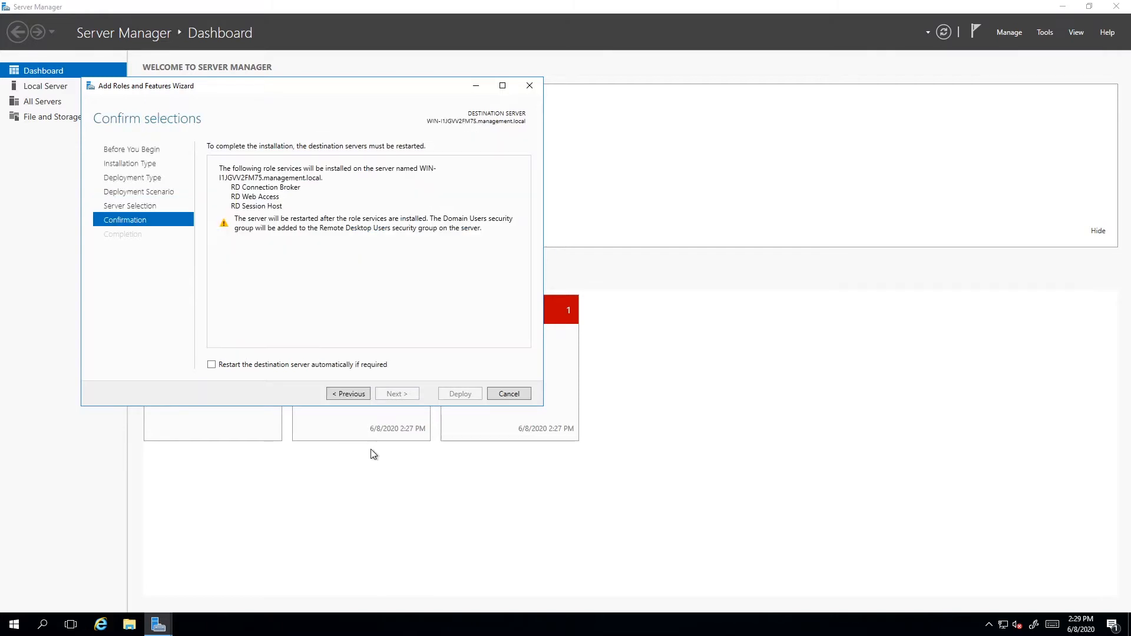
click(211, 365)
click(459, 394)
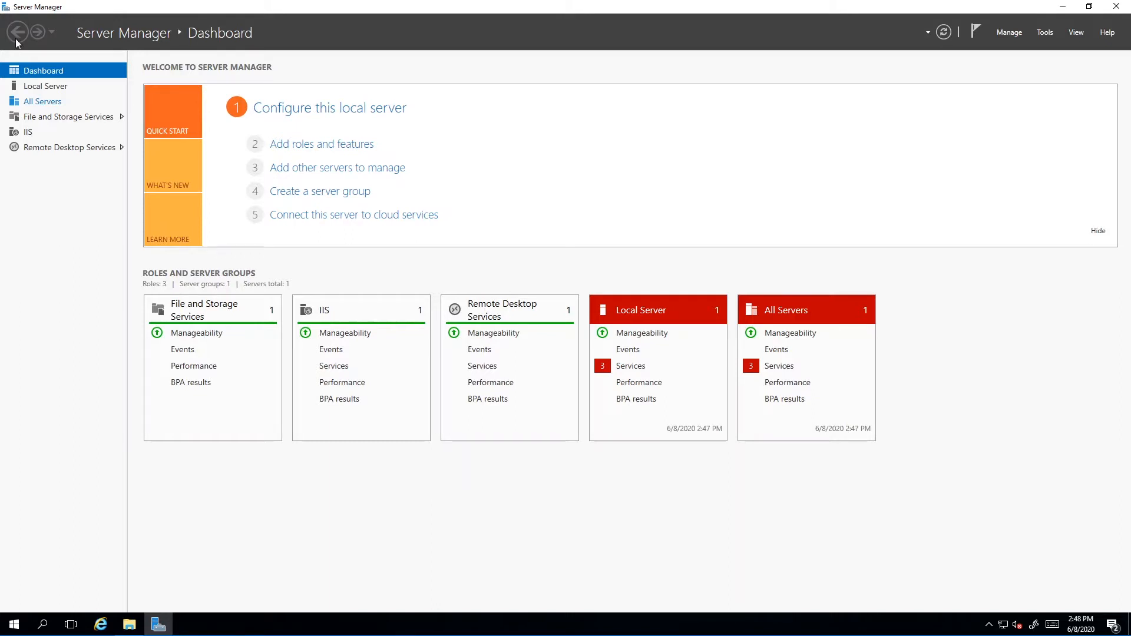
From the Remote Desktop Services overview, add the server in the pool to the deployment as an RD Licensing server.
click(68, 149)
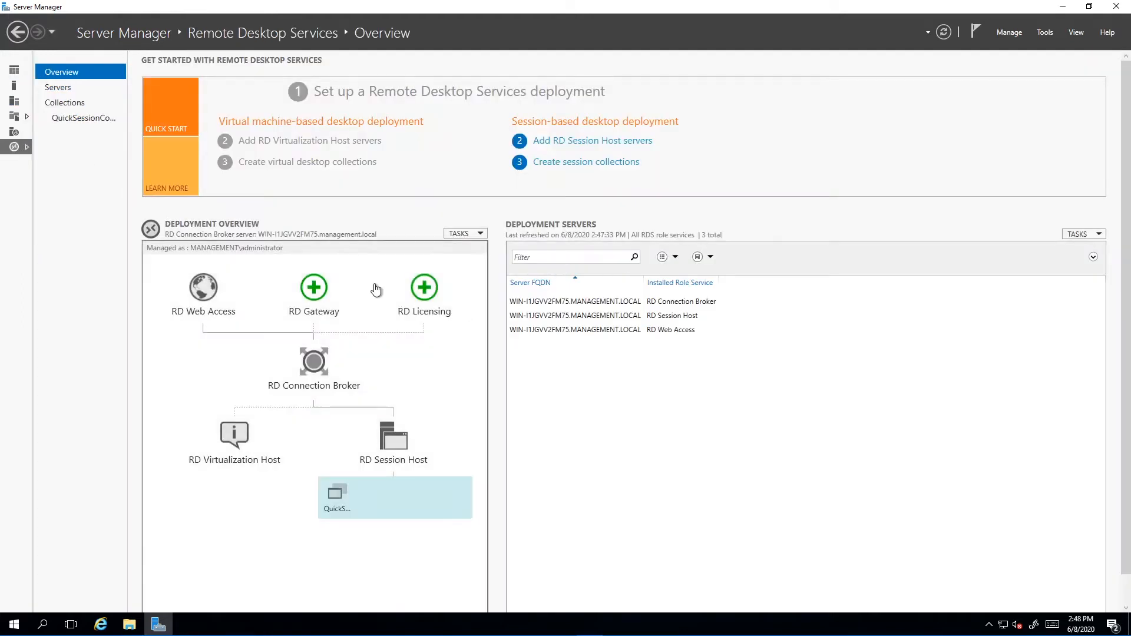
click(17, 33)
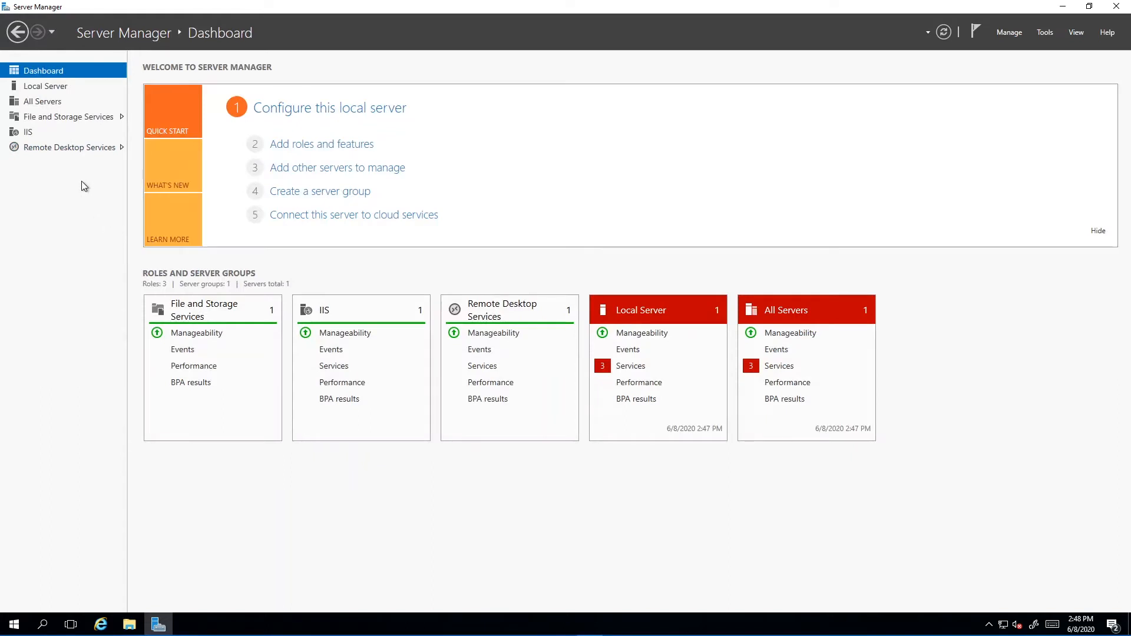
click(76, 150)
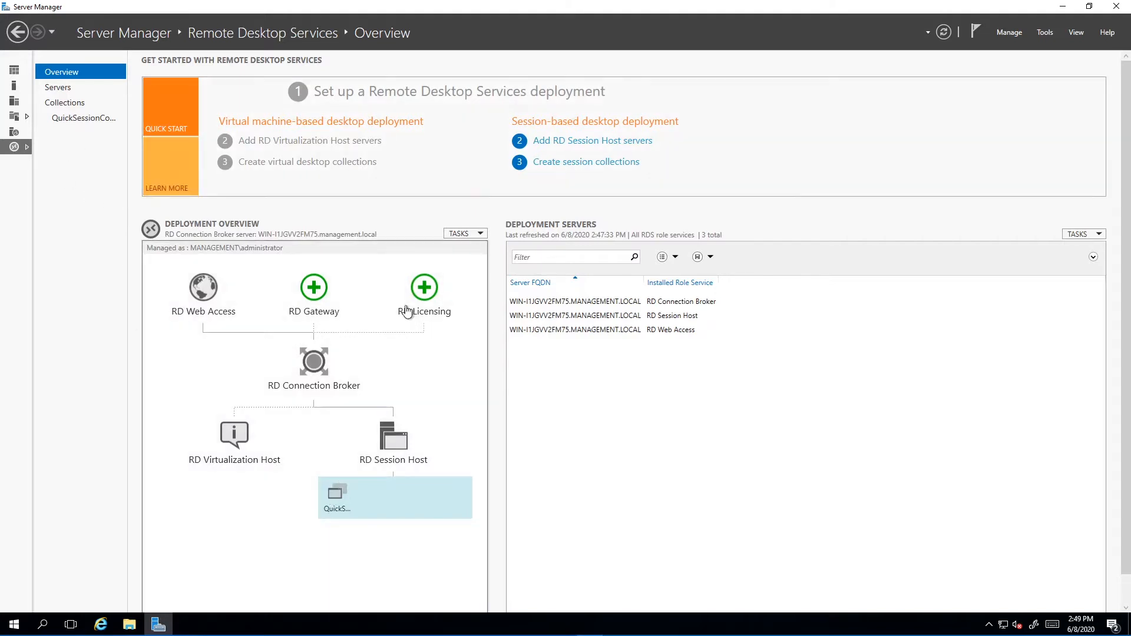
click(419, 290)
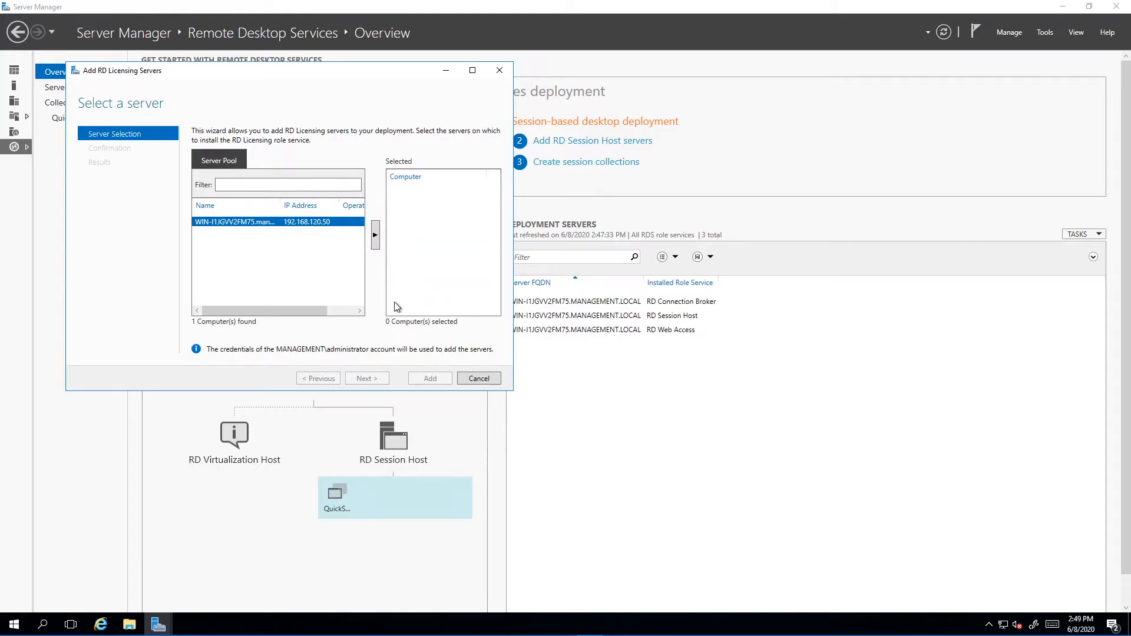
click(375, 235)
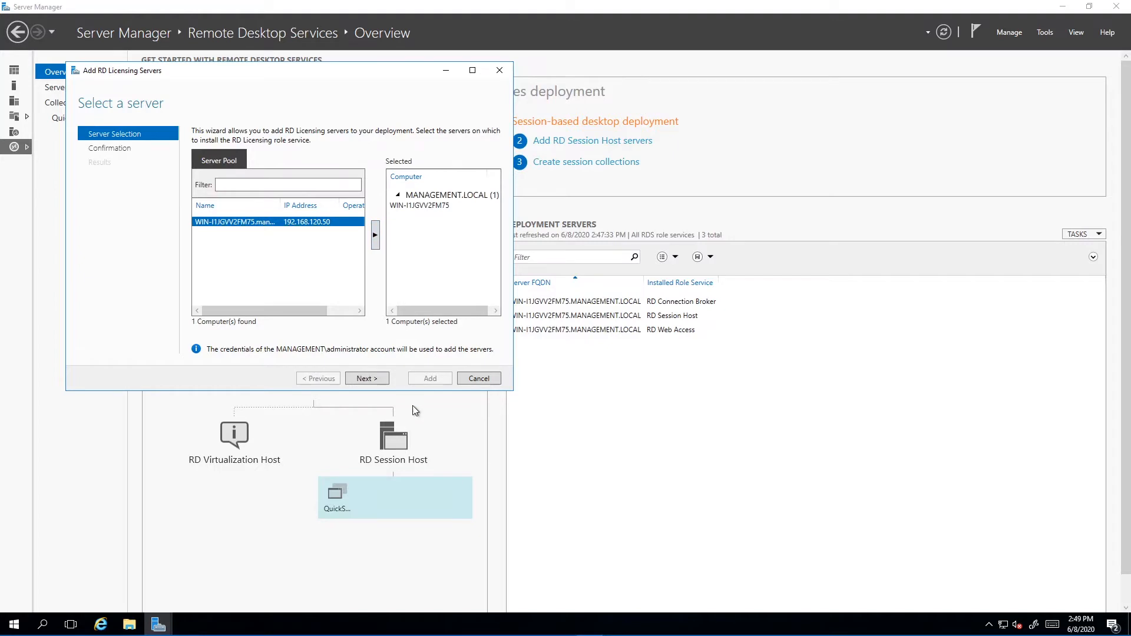
click(366, 380)
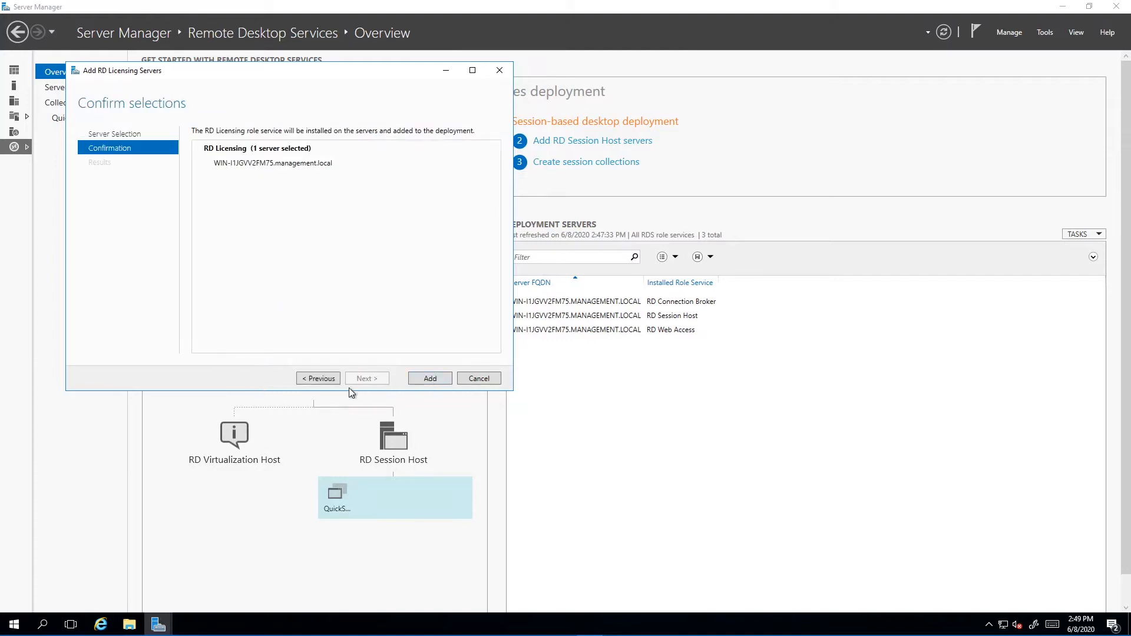
click(431, 380)
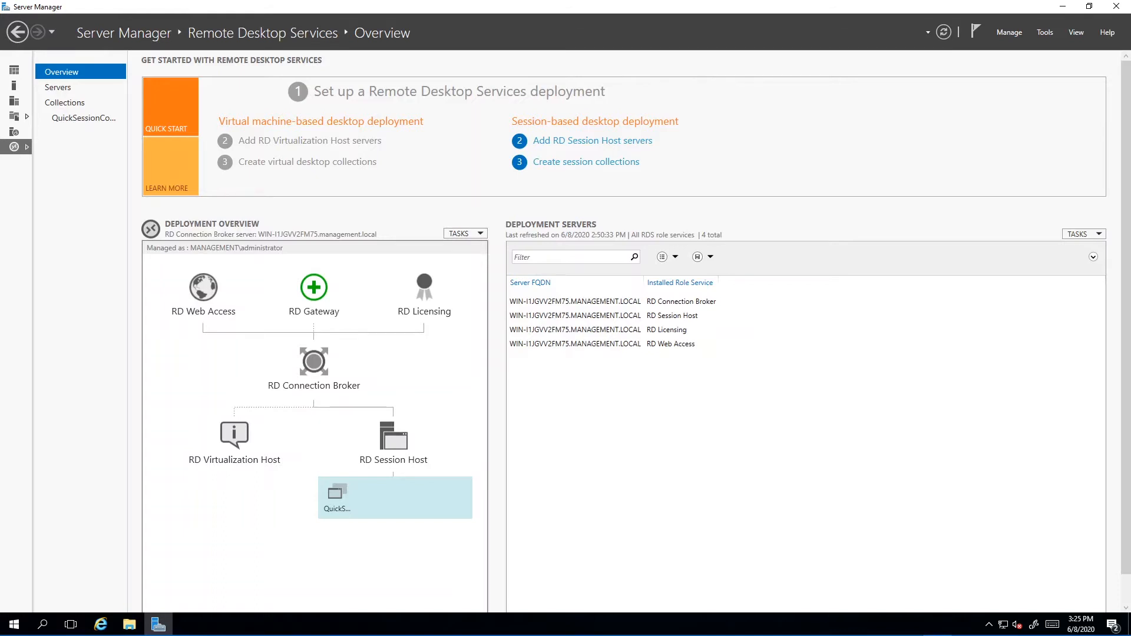
Set the Remote Desktop licensing mode to Per User in the deployment's RD Licensing properties and save them.
click(481, 234)
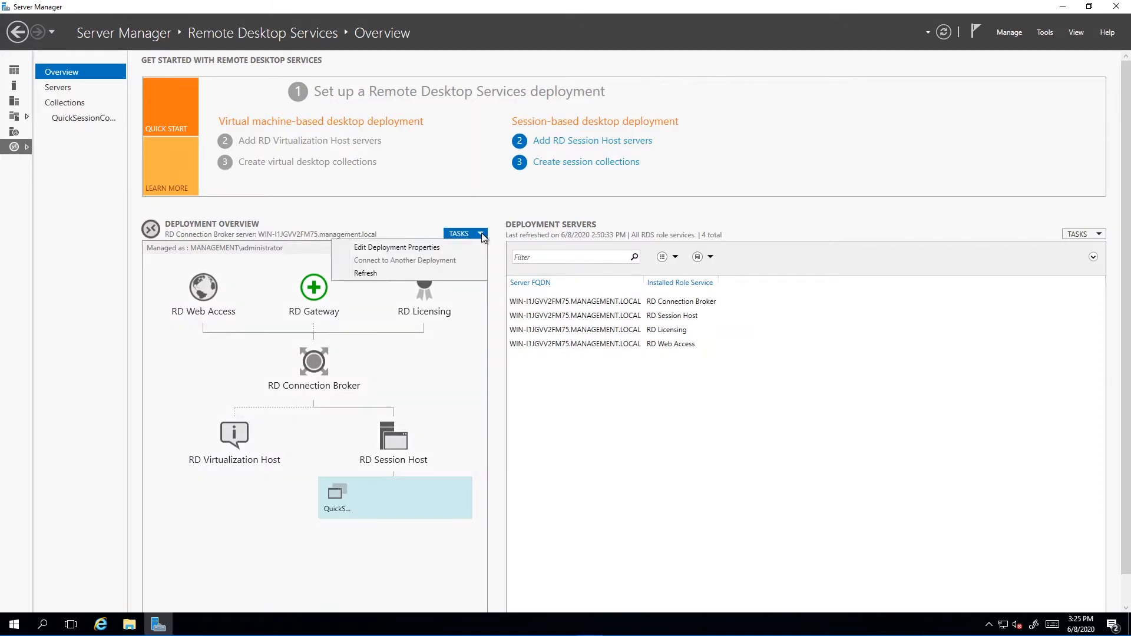
click(755, 182)
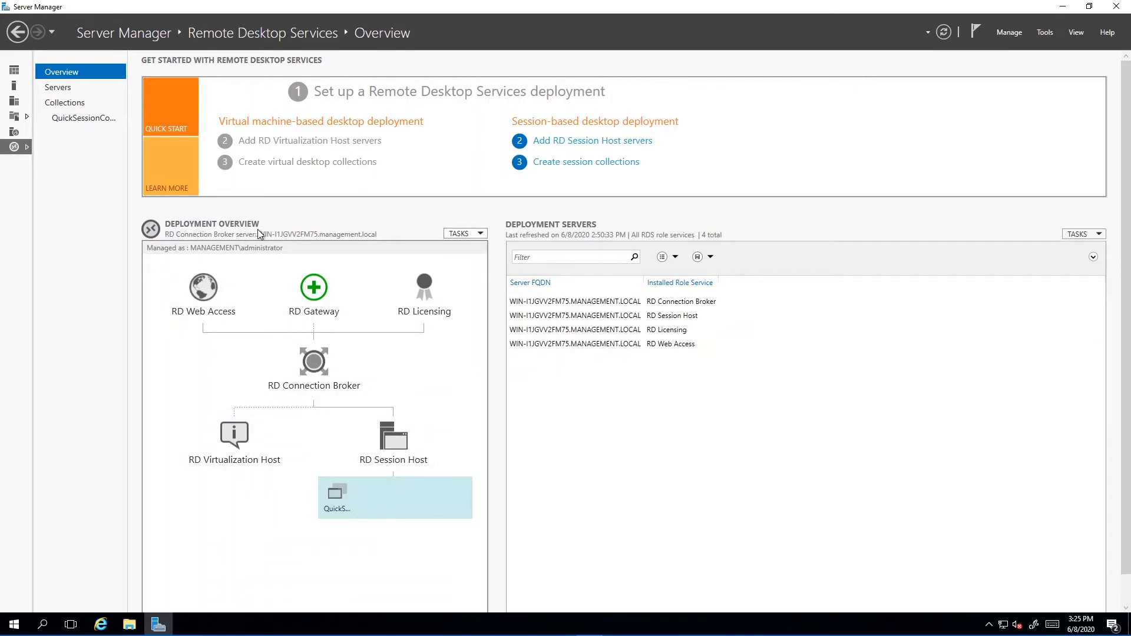
click(481, 234)
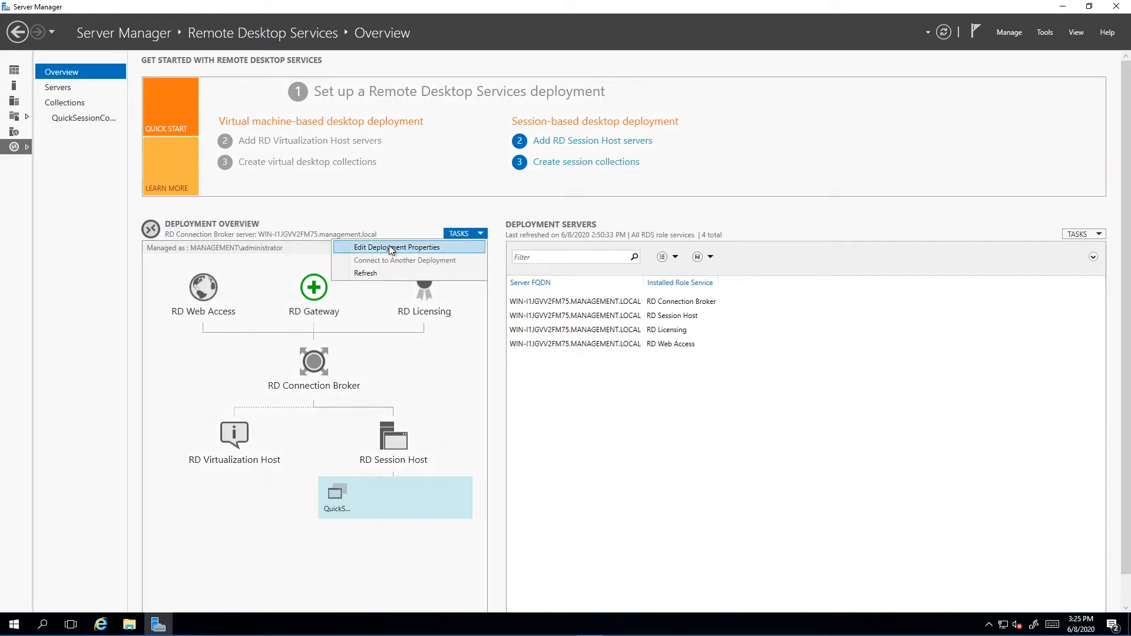
click(390, 247)
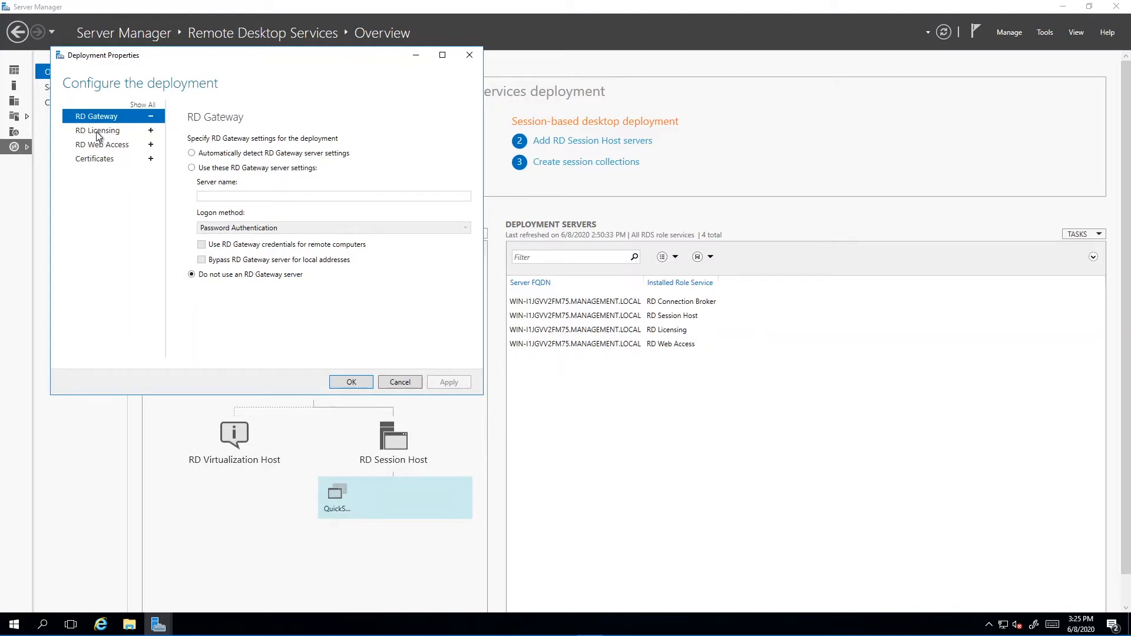
click(98, 133)
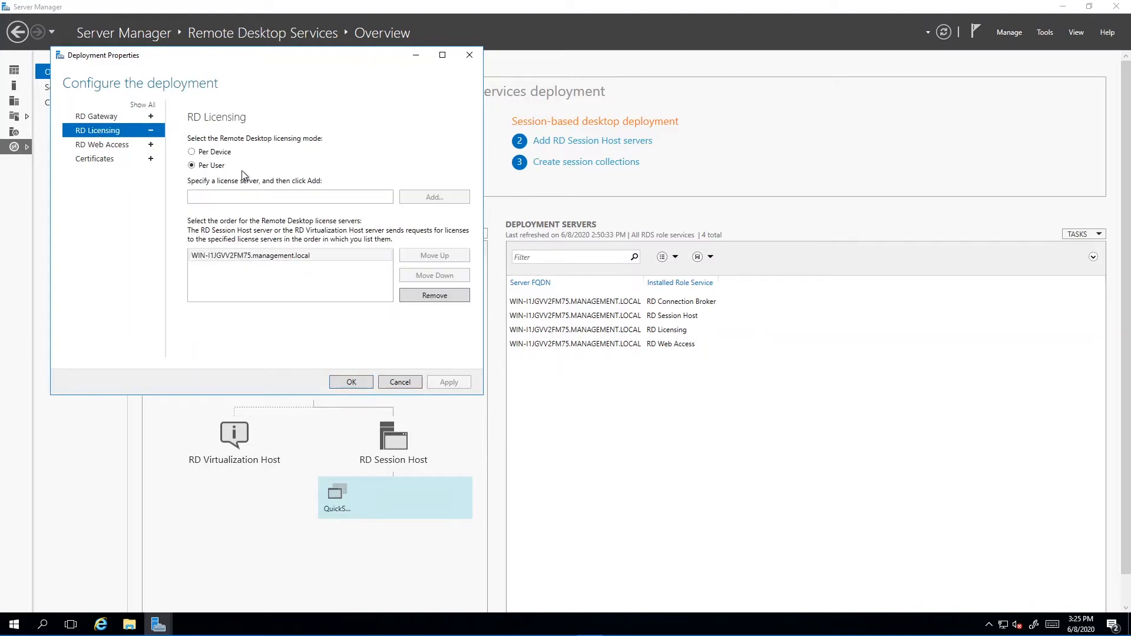
click(206, 152)
click(203, 166)
click(192, 152)
click(206, 169)
click(205, 152)
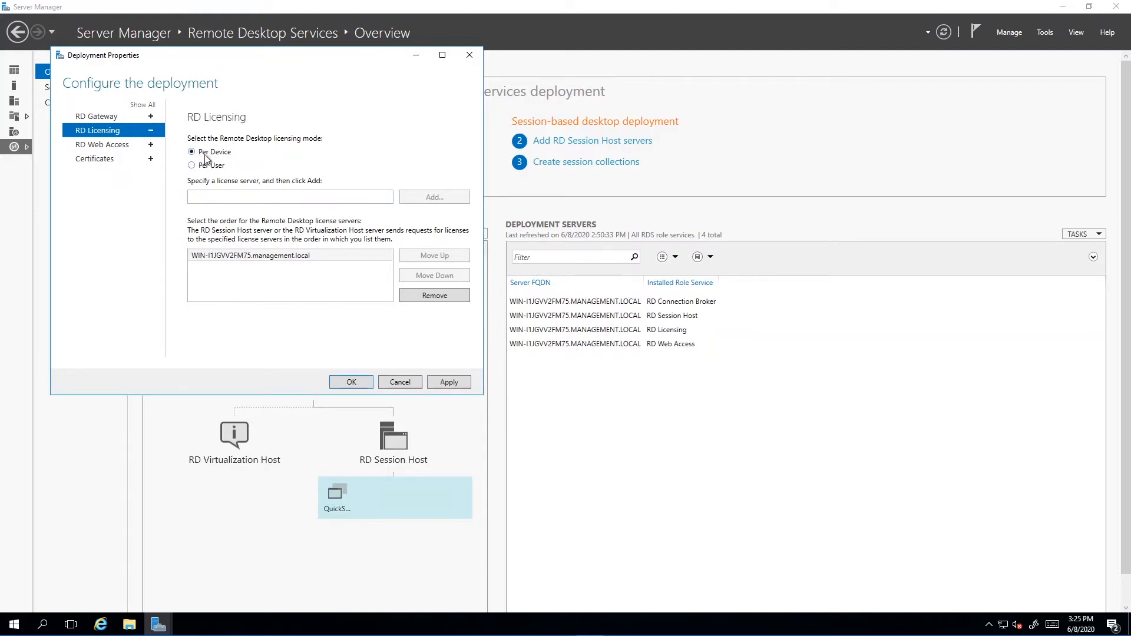
click(206, 169)
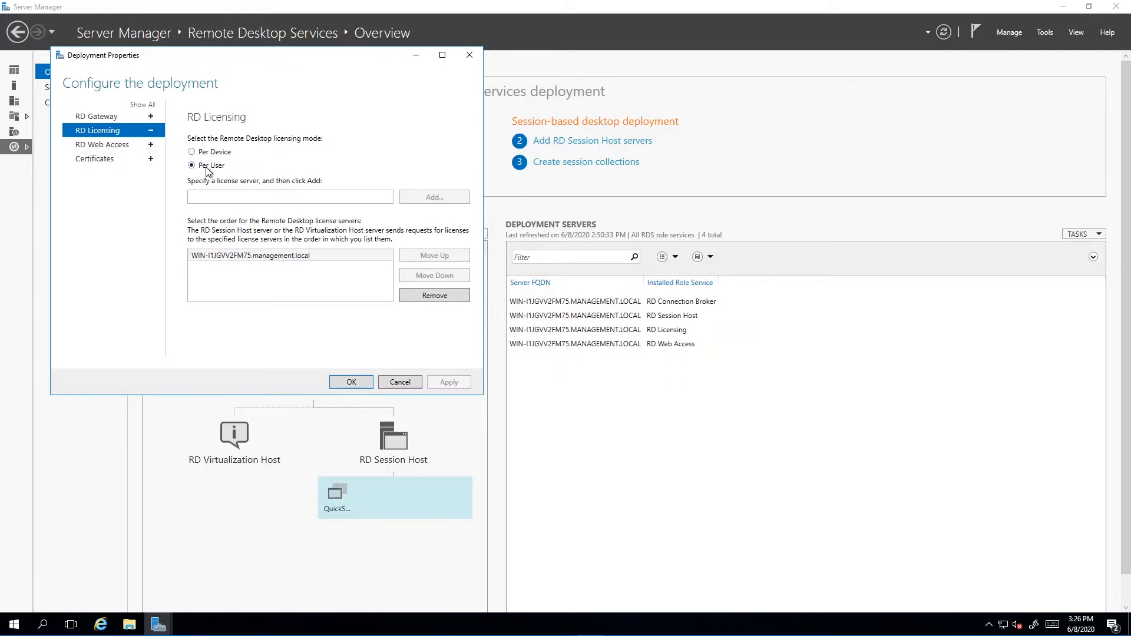
click(207, 155)
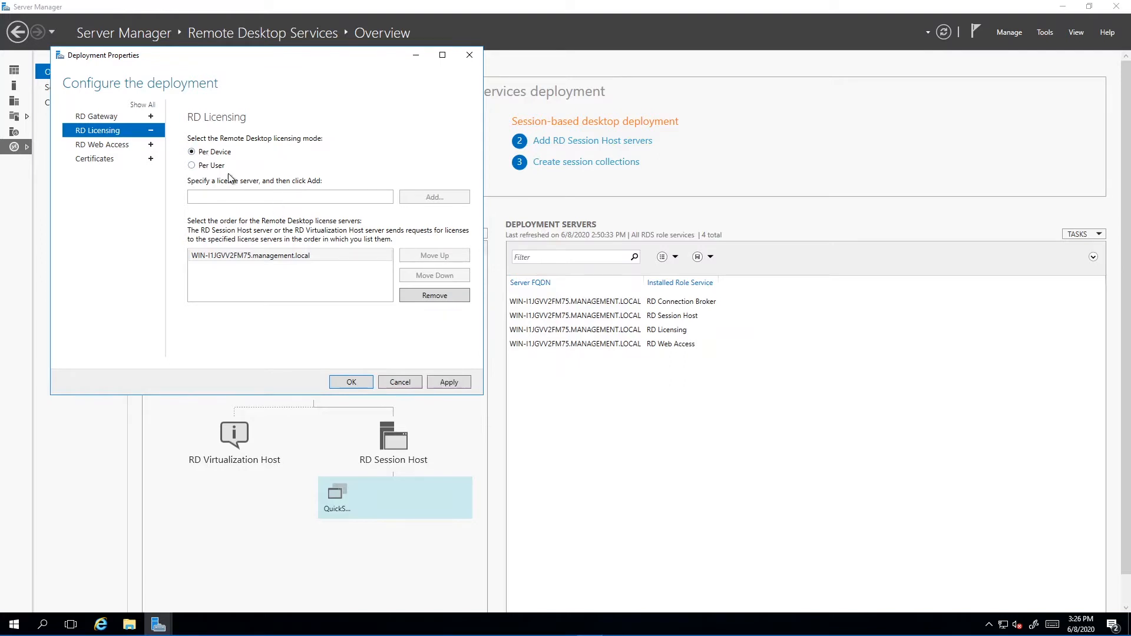
click(218, 169)
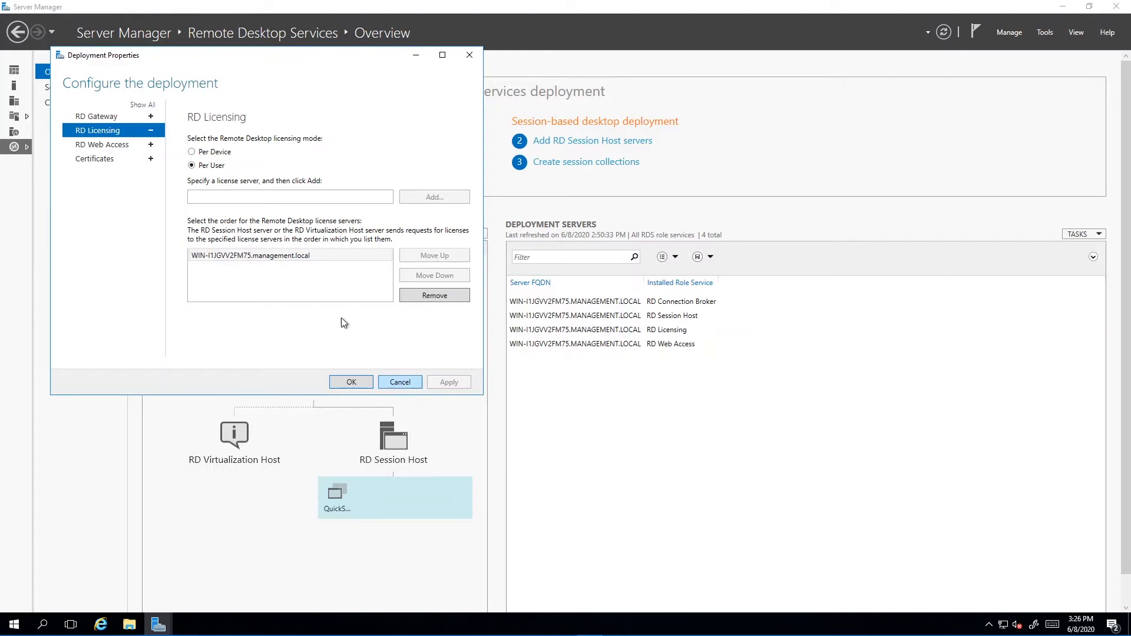
click(352, 383)
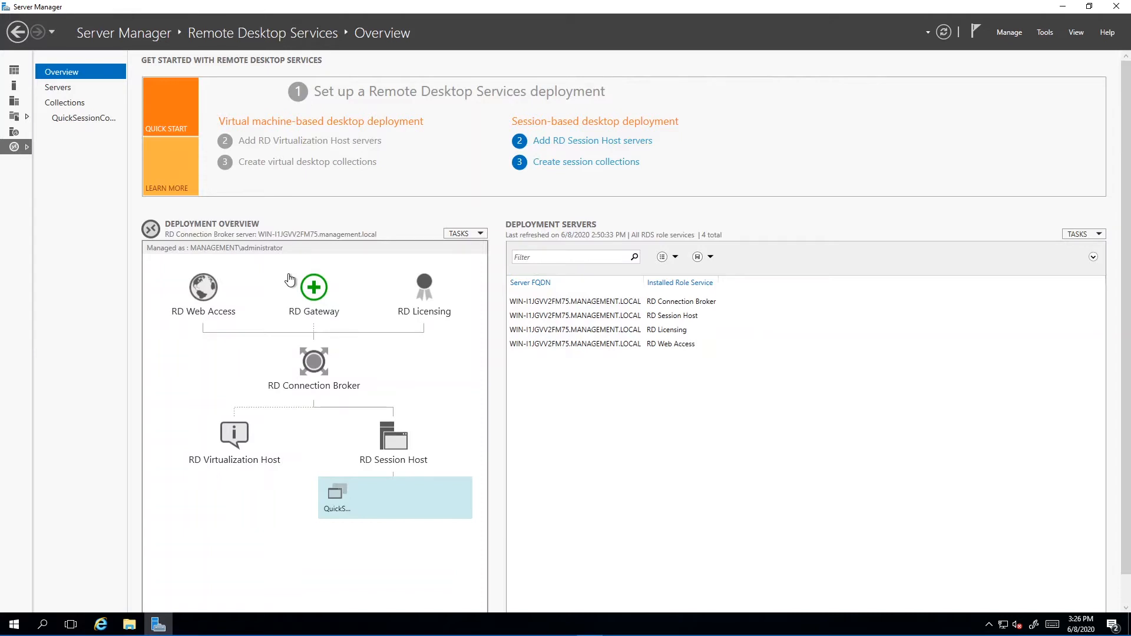
Open QuickSessionCollection and examine its published RemoteApp programs.
click(81, 120)
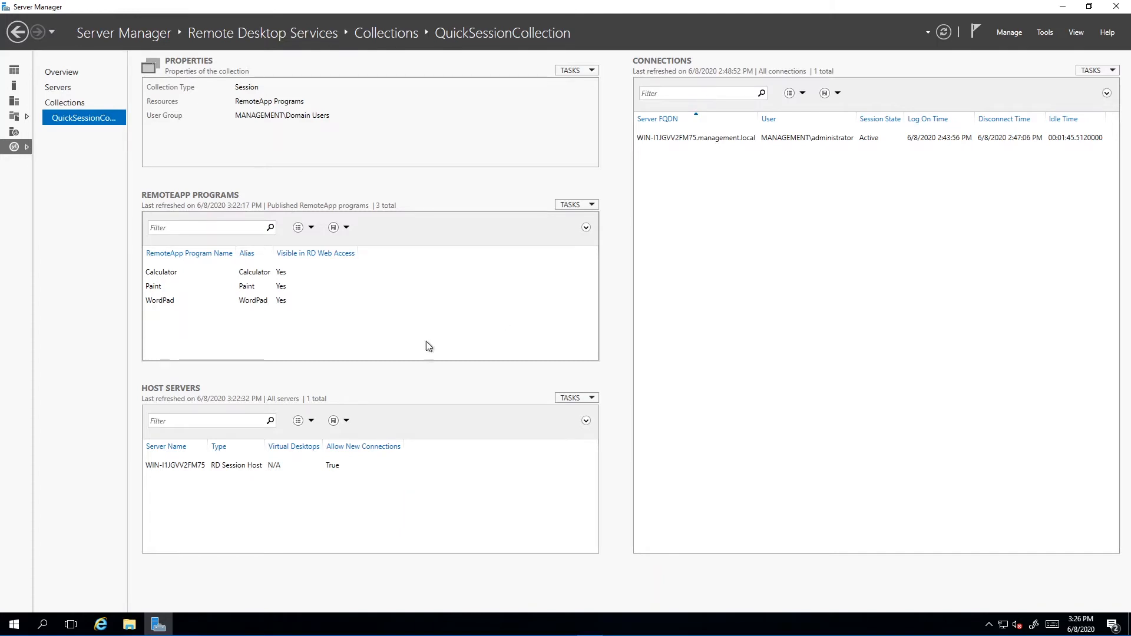
click(310, 302)
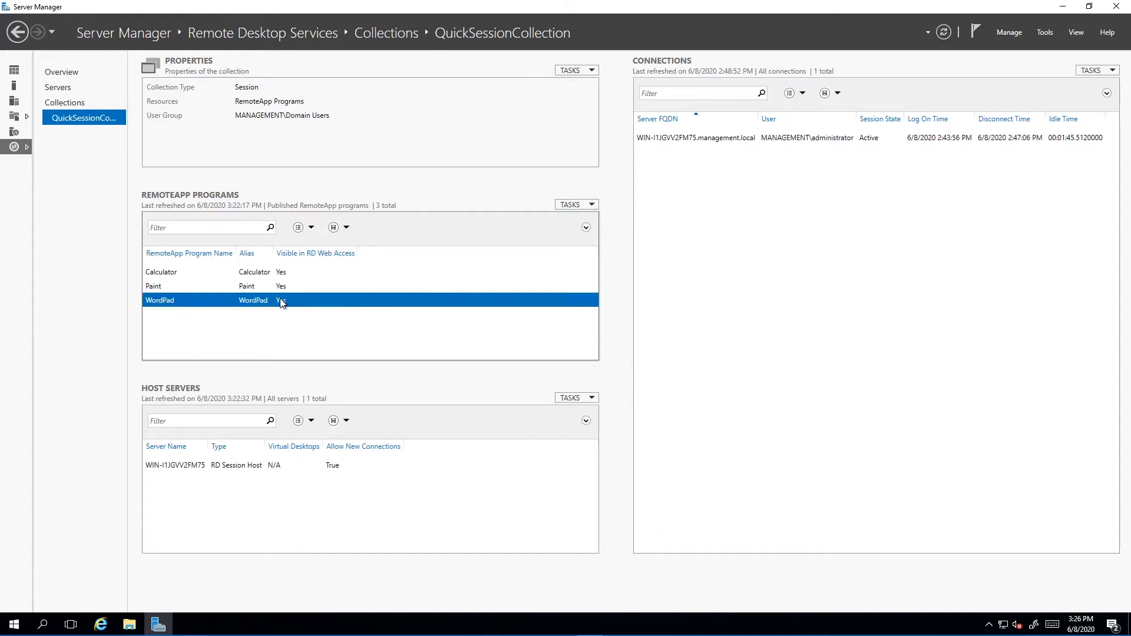
click(237, 287)
click(224, 274)
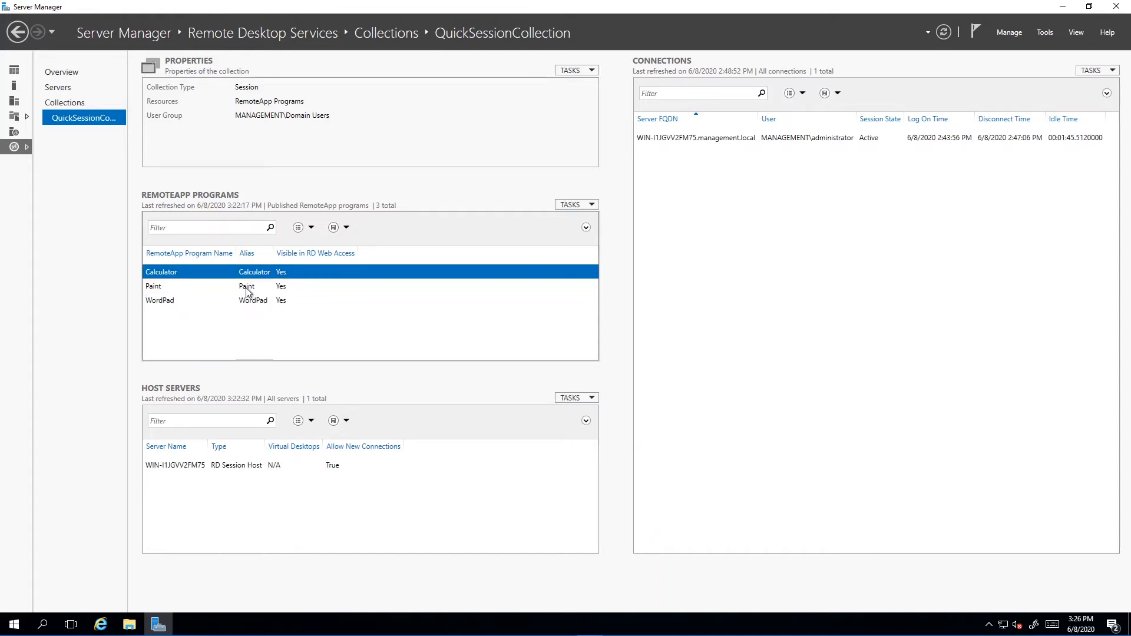
click(247, 288)
click(248, 304)
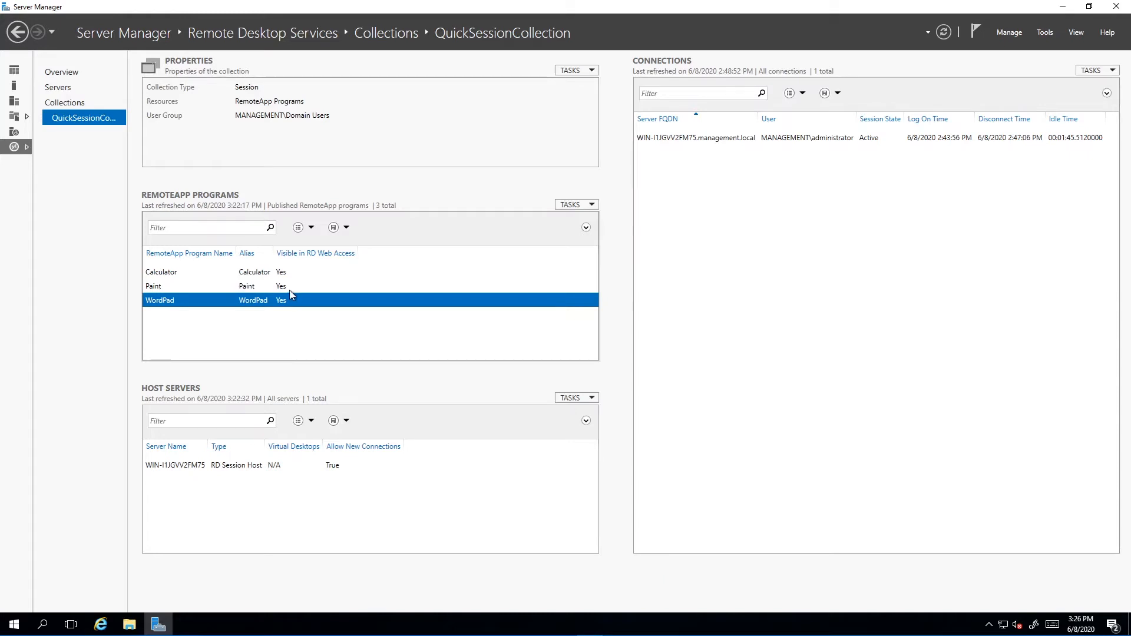
click(242, 289)
click(252, 275)
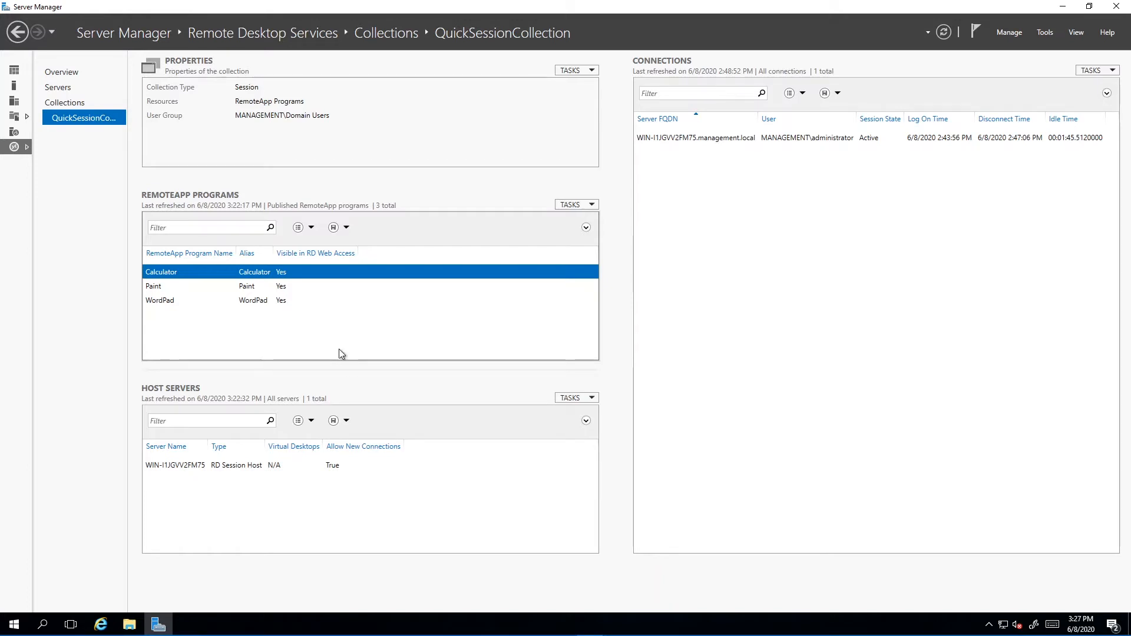
Publish VMware vSphere Client as a RemoteApp program in QuickSessionCollection and close the wizard.
click(592, 205)
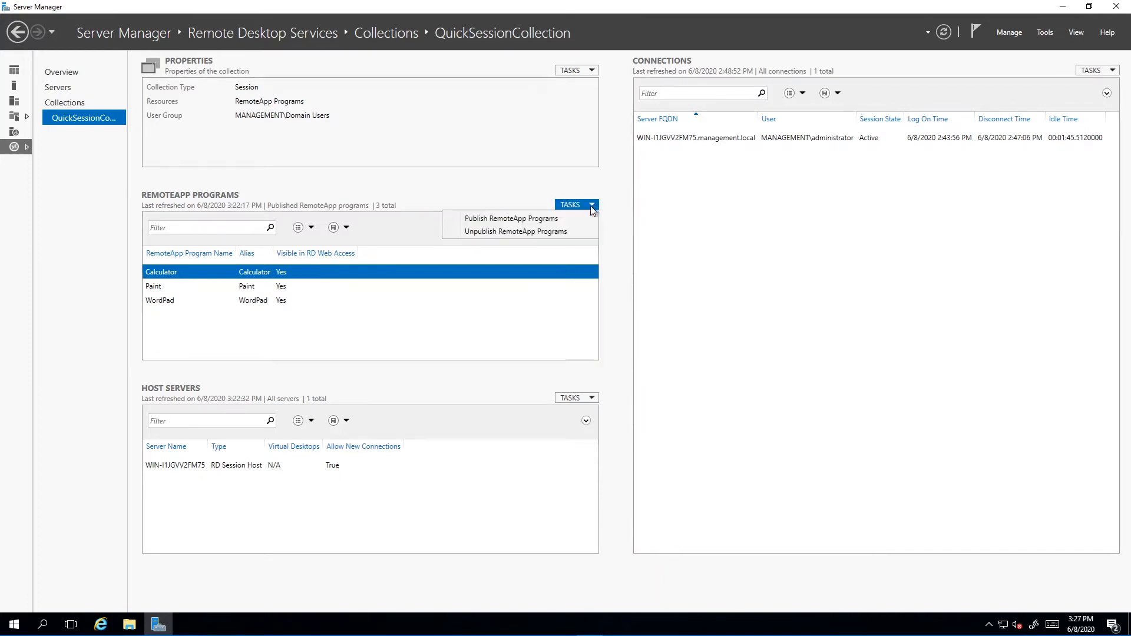
click(519, 219)
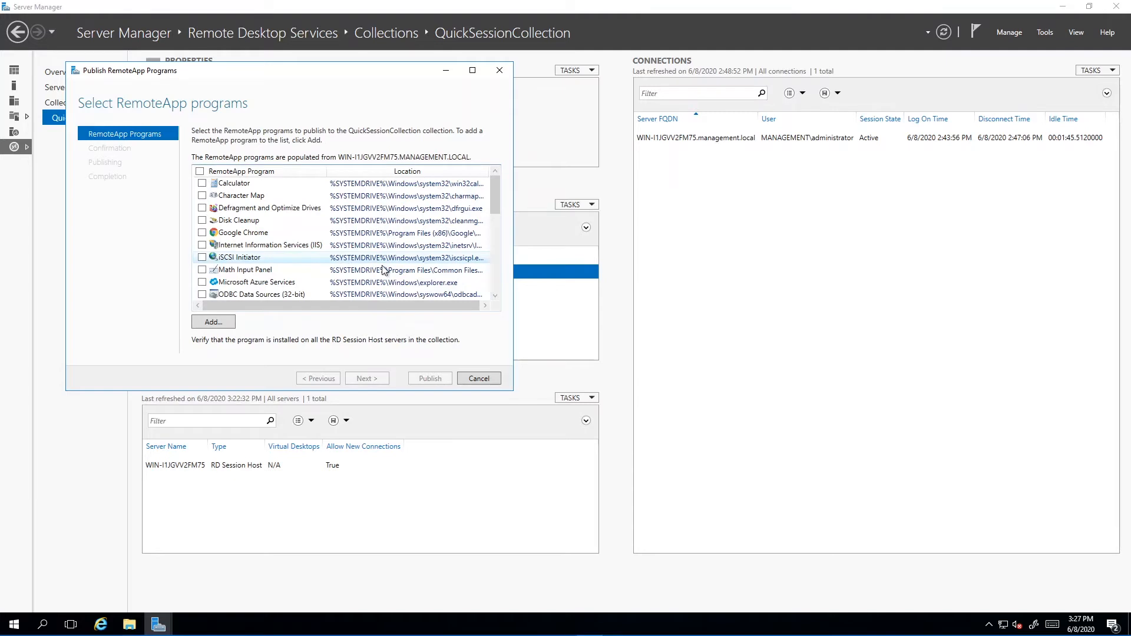
drag(493, 196, 490, 277)
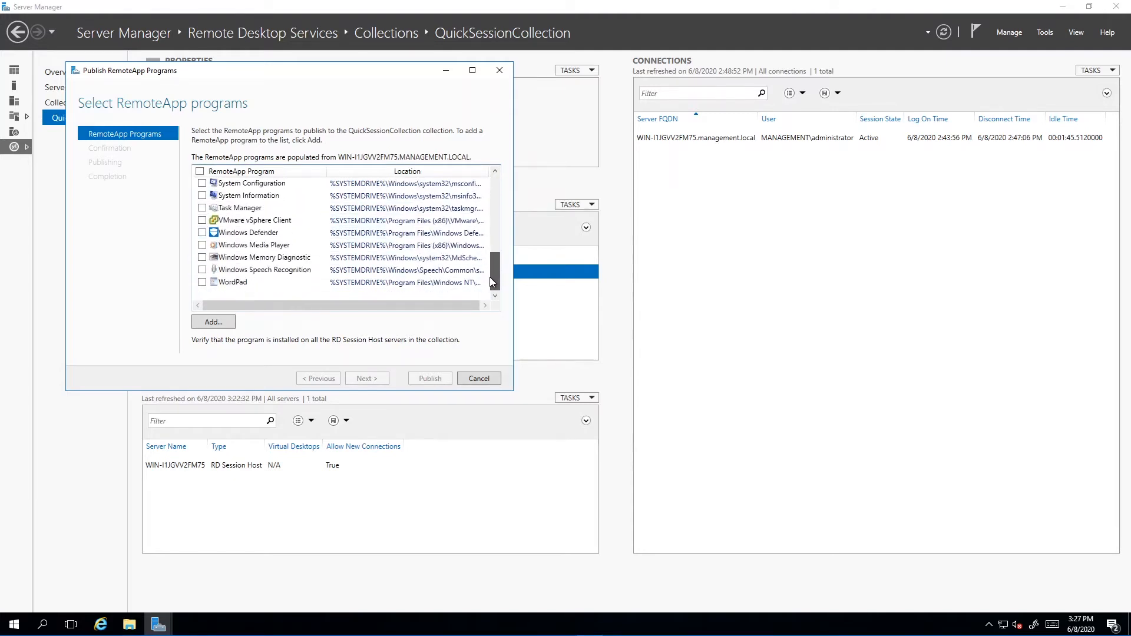
click(203, 221)
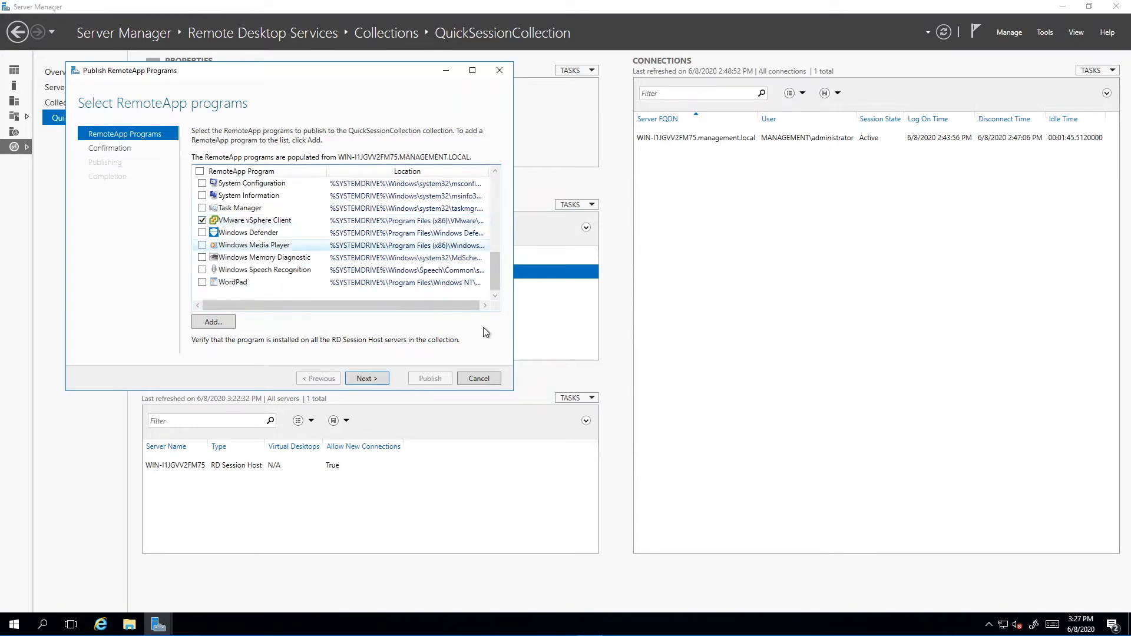
click(364, 378)
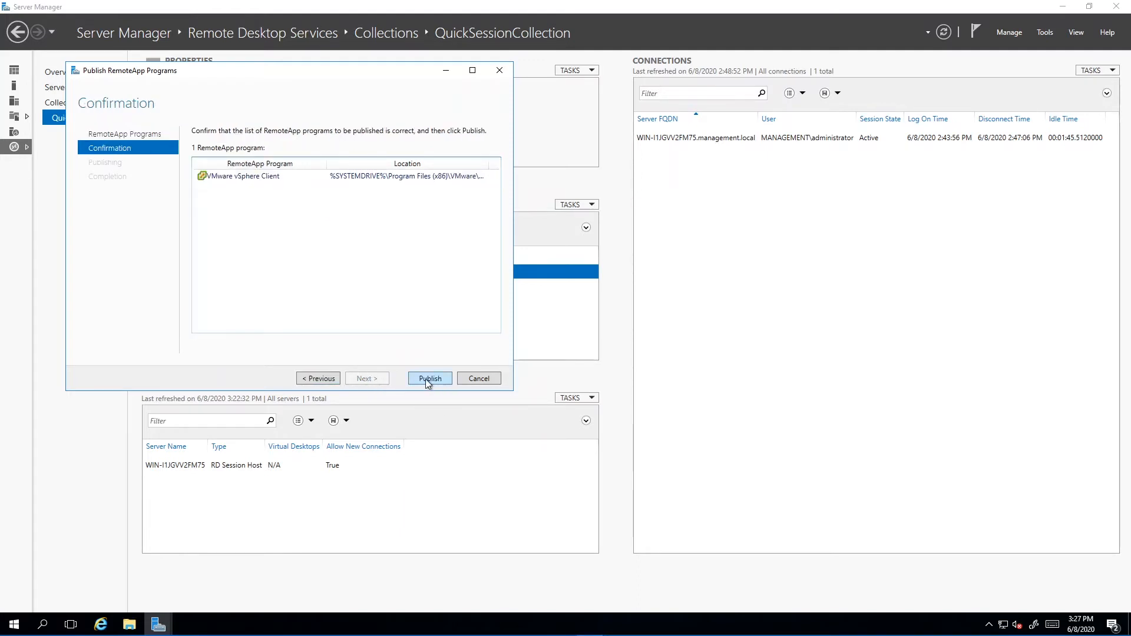
click(425, 379)
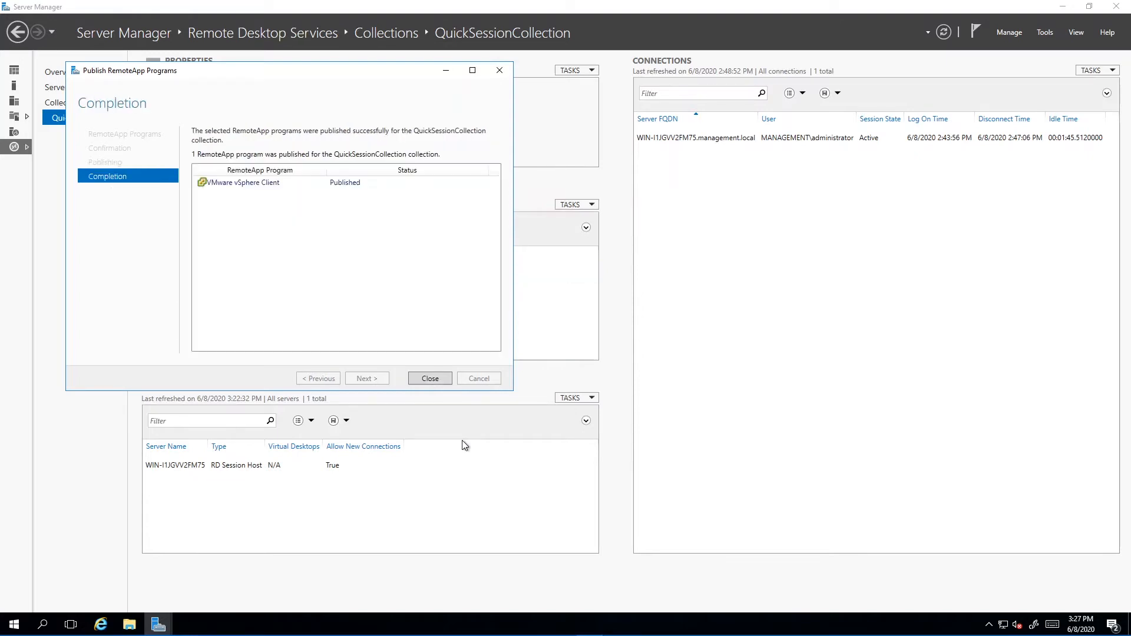
click(433, 379)
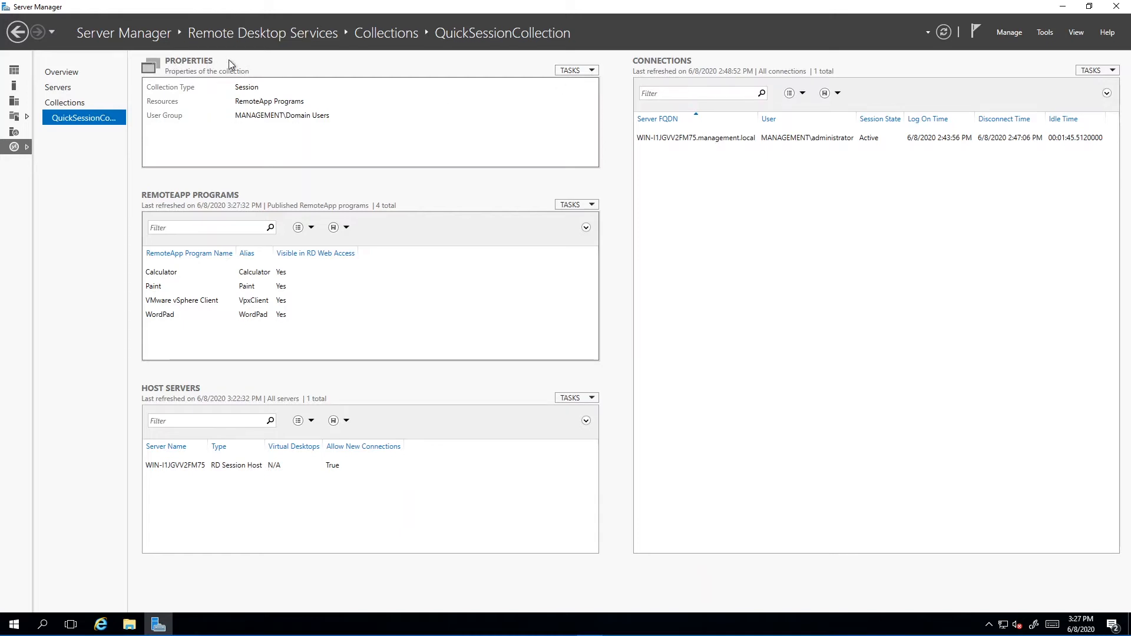
Add the Domain Admins group to the user groups in QuickSessionCollection's properties and save the change.
click(593, 72)
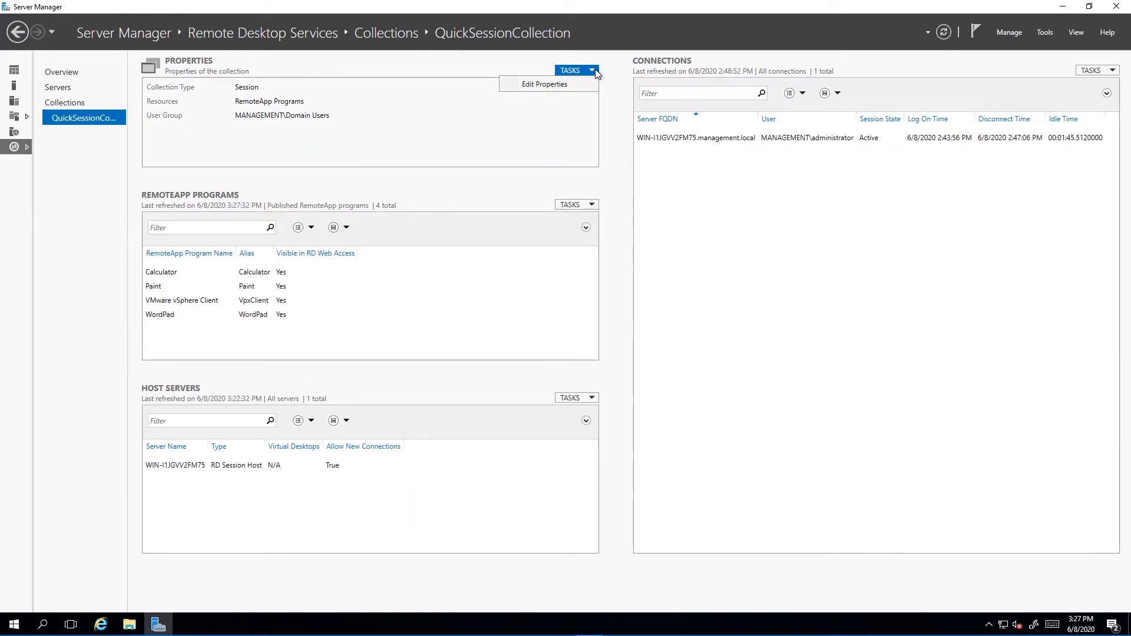
click(546, 86)
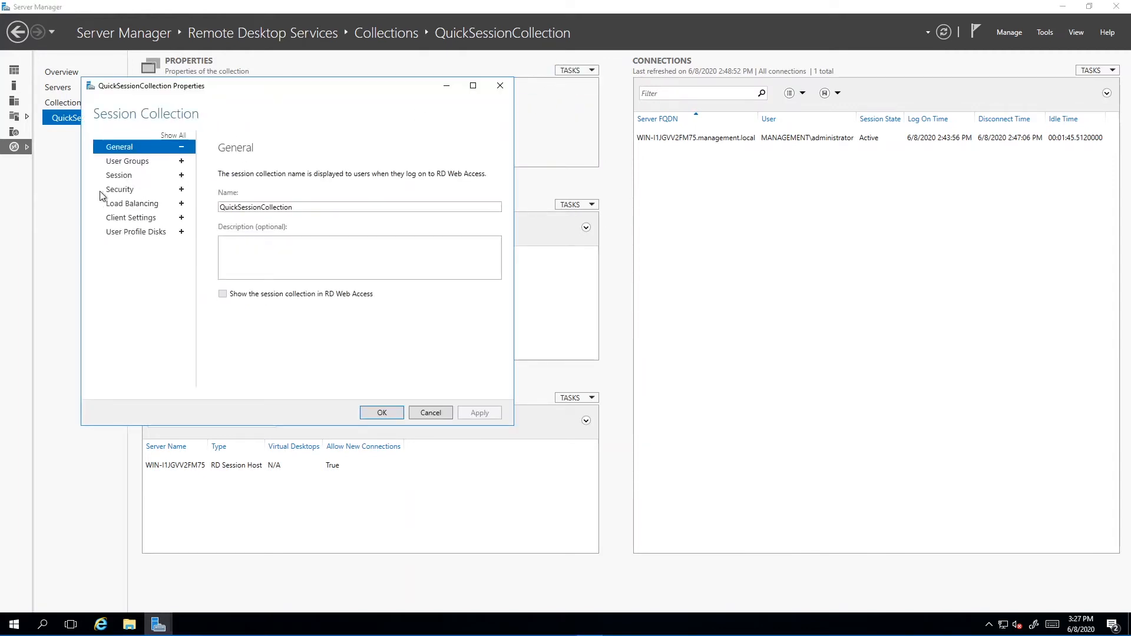
click(128, 164)
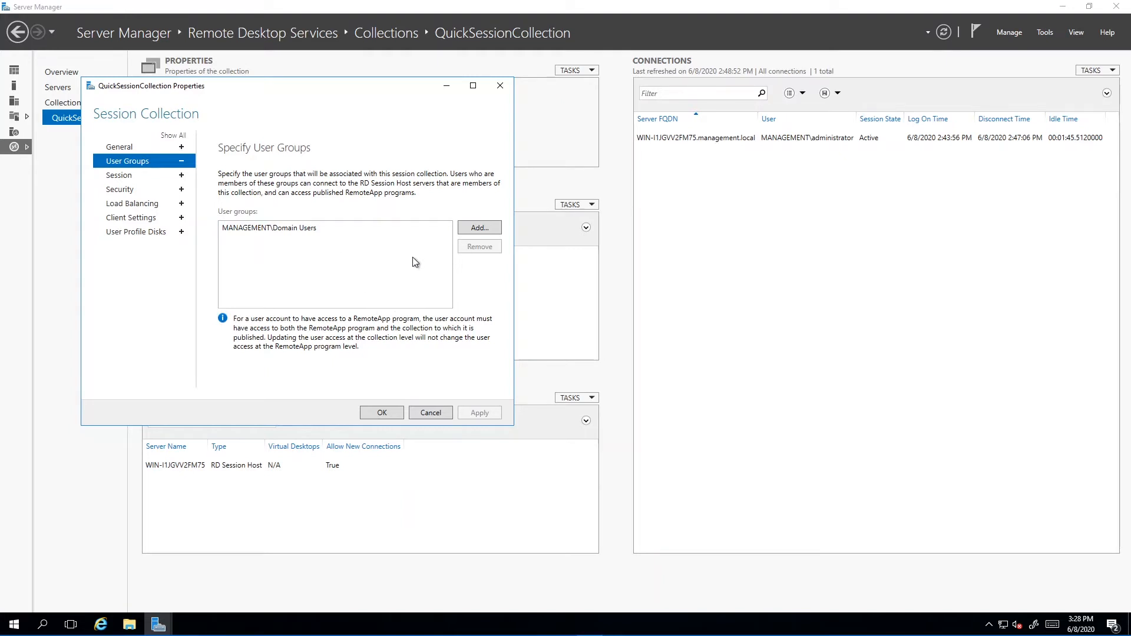
click(476, 228)
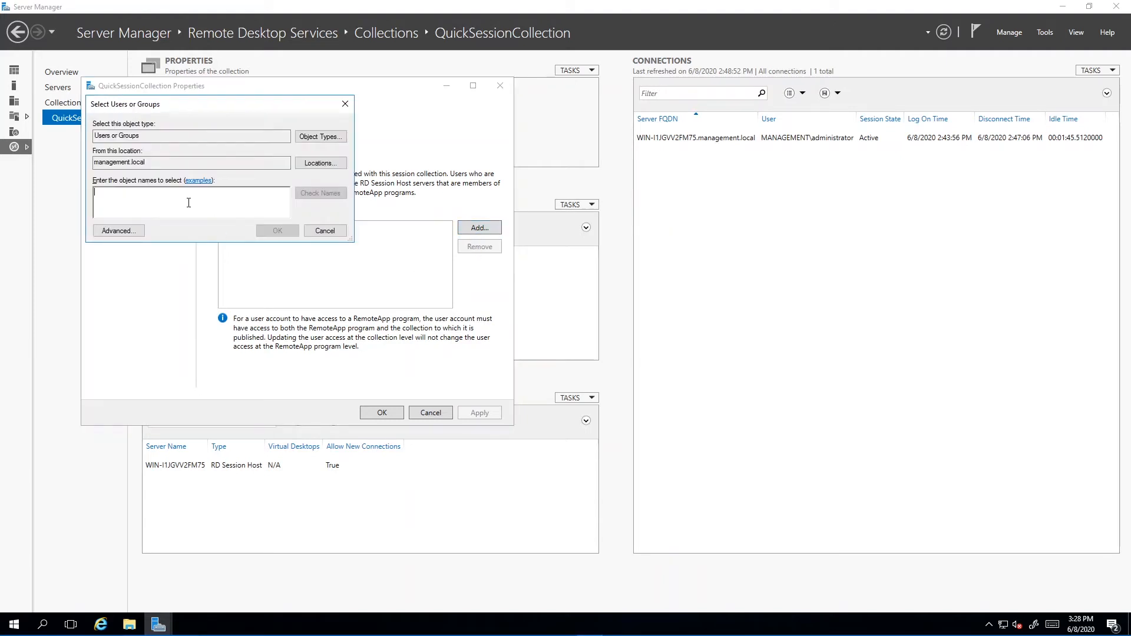
text(domain)
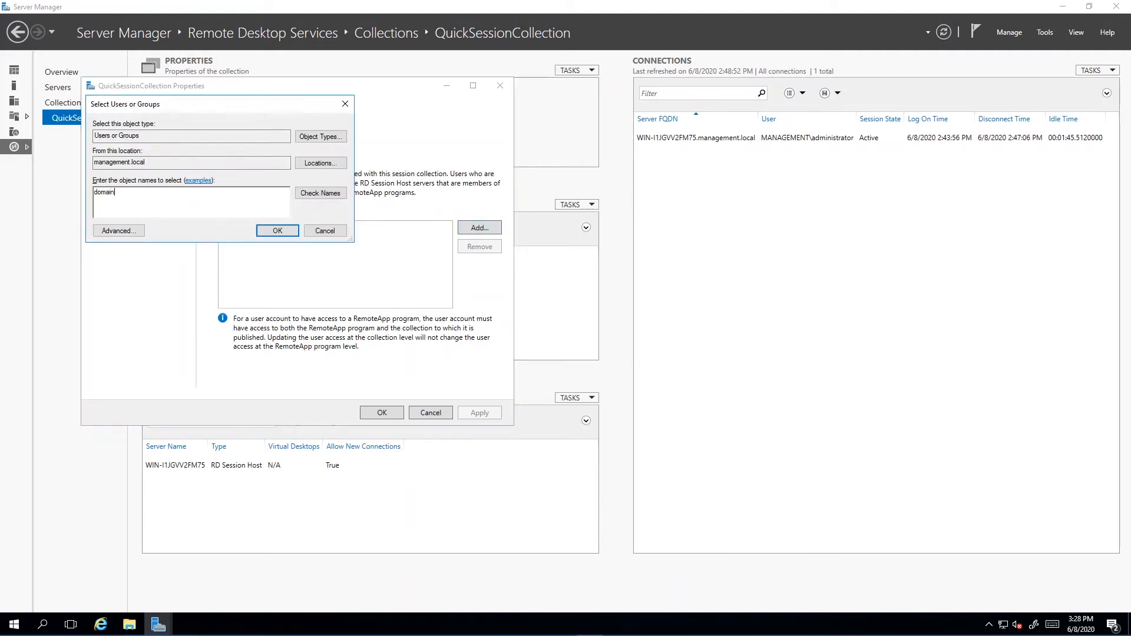
click(324, 192)
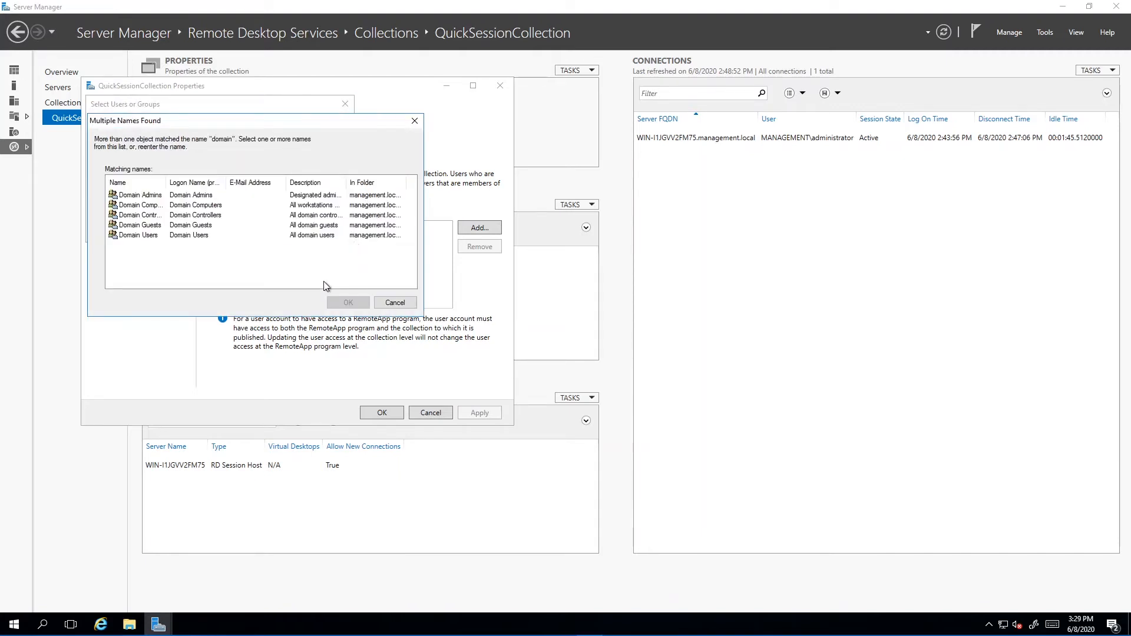
click(152, 198)
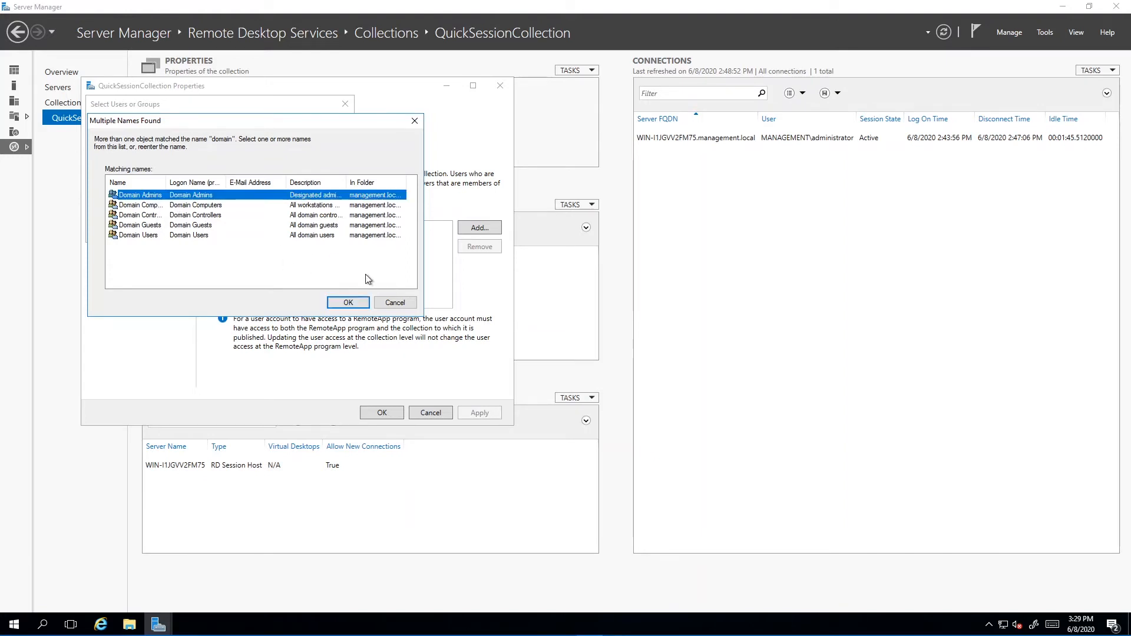
click(348, 303)
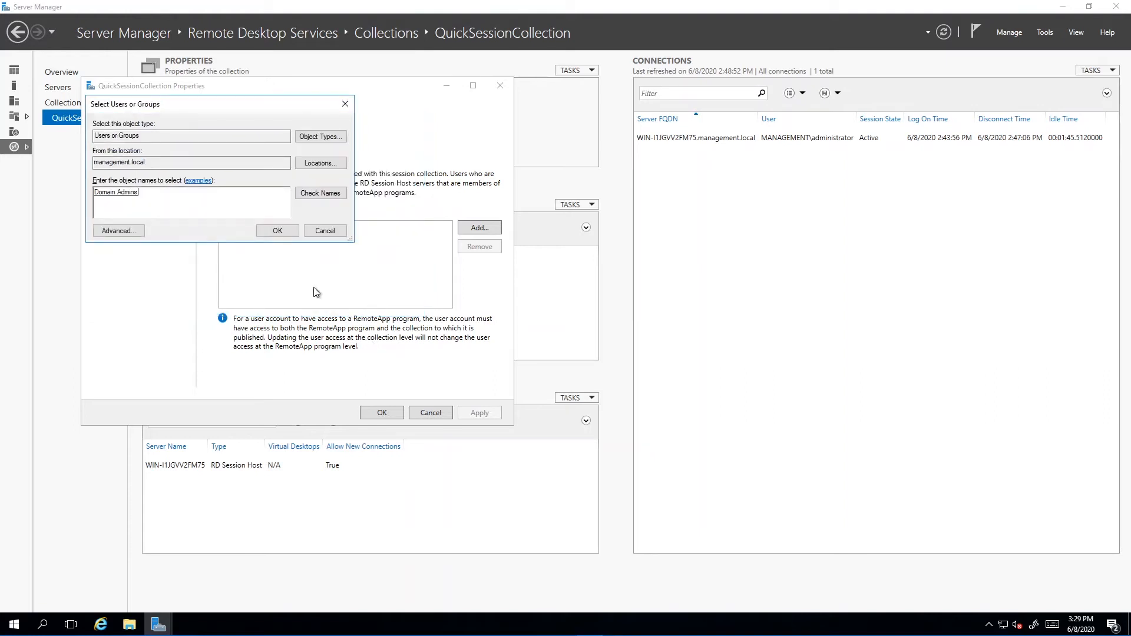
click(278, 231)
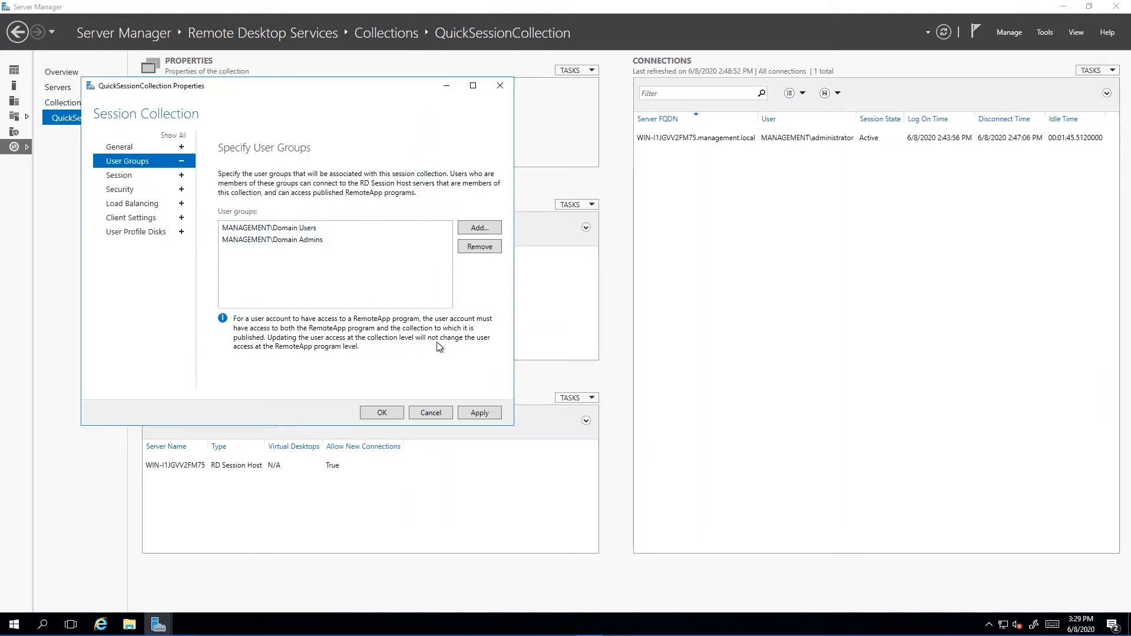
click(482, 415)
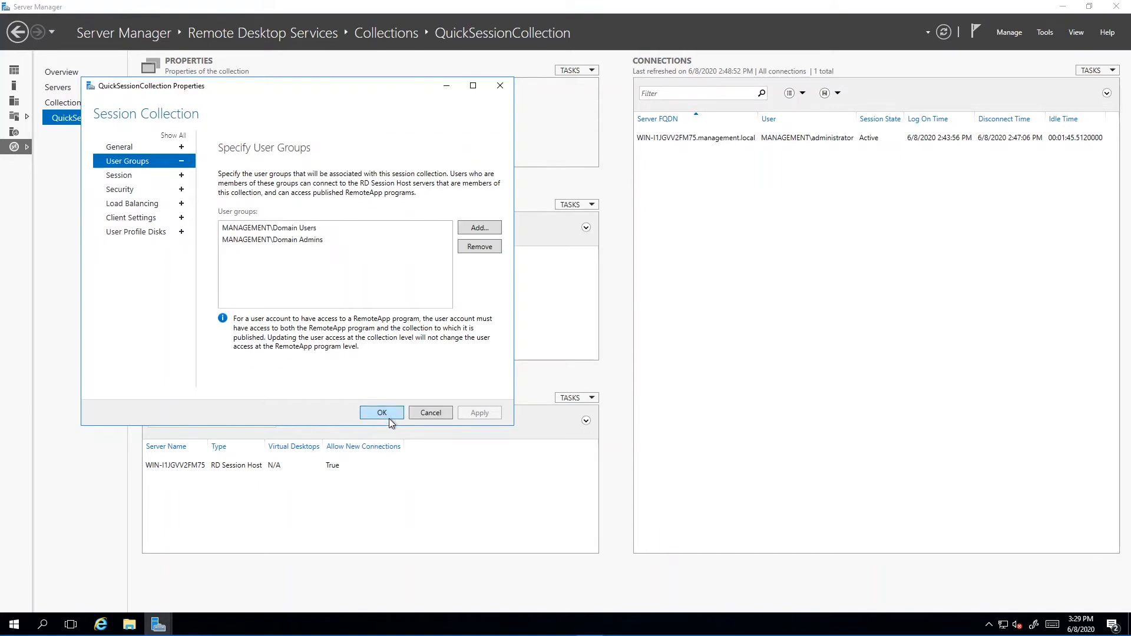
click(388, 420)
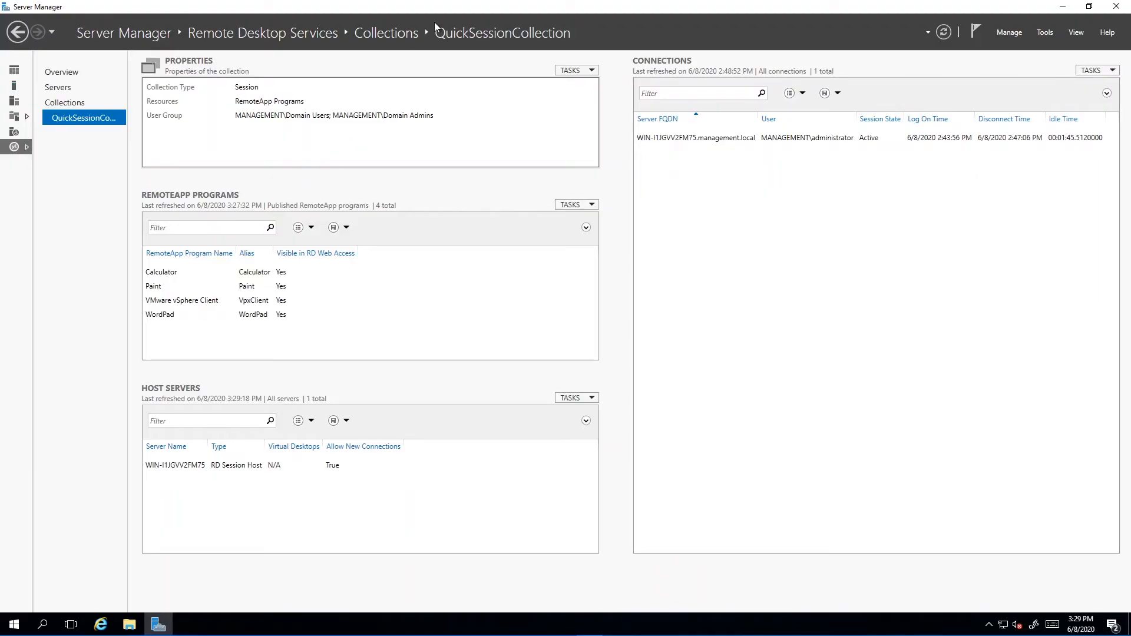
mouse_move(571, 5)
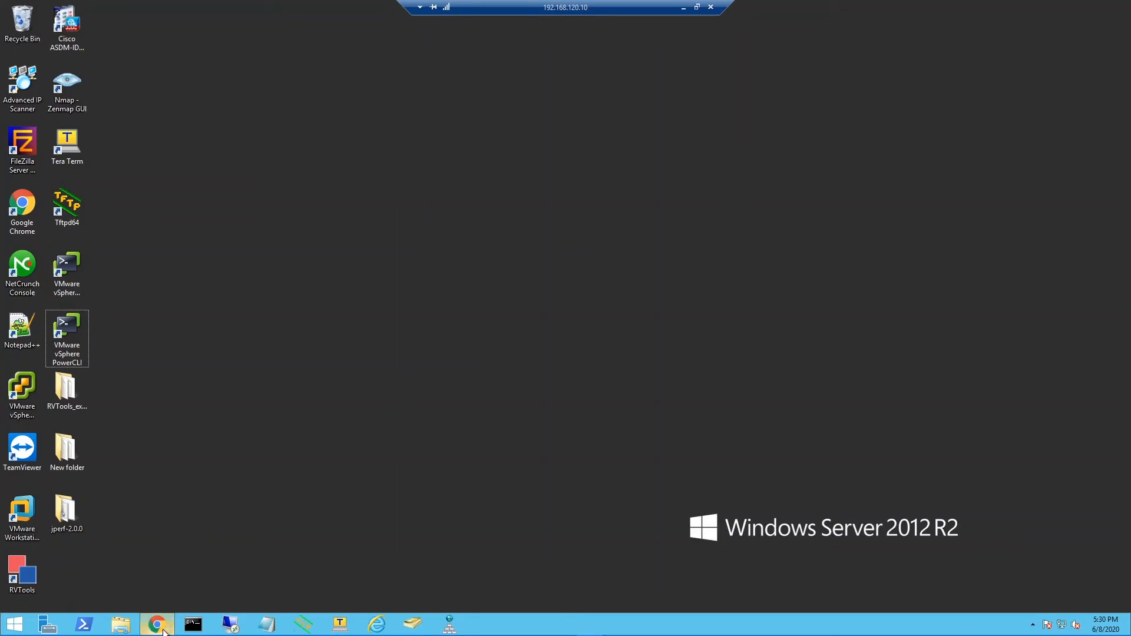
mouse_move(165, 631)
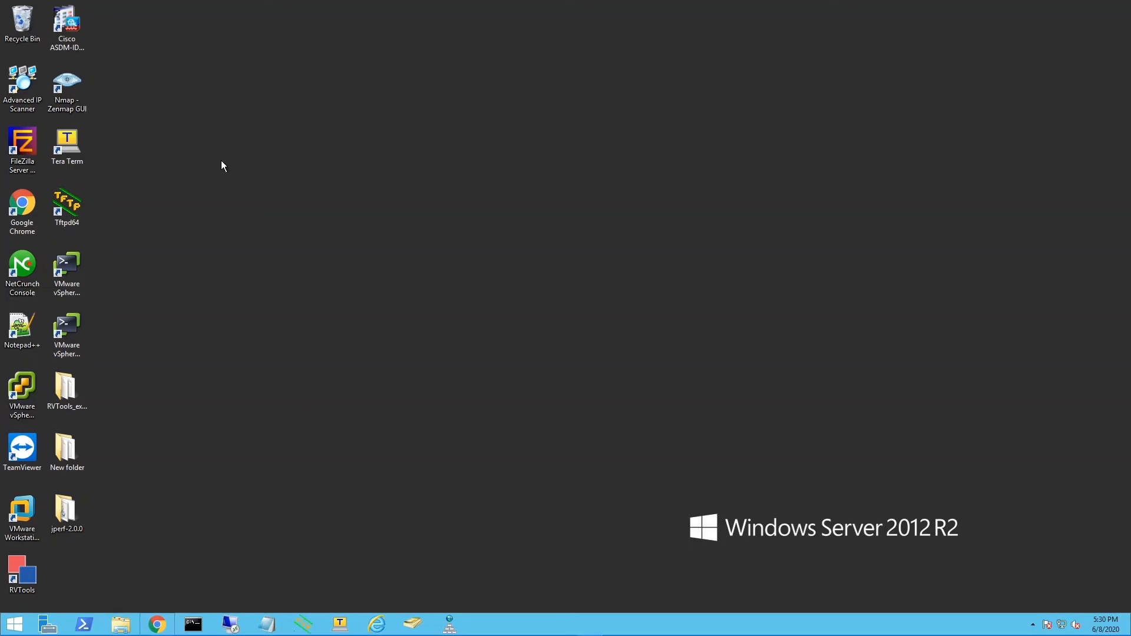
click(160, 625)
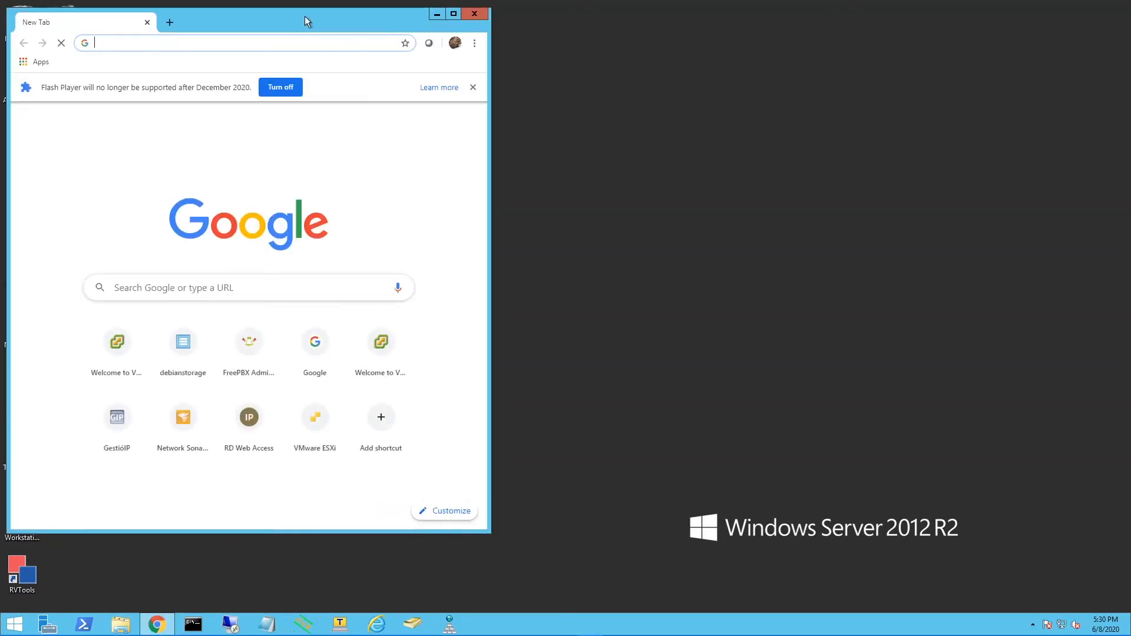
click(454, 13)
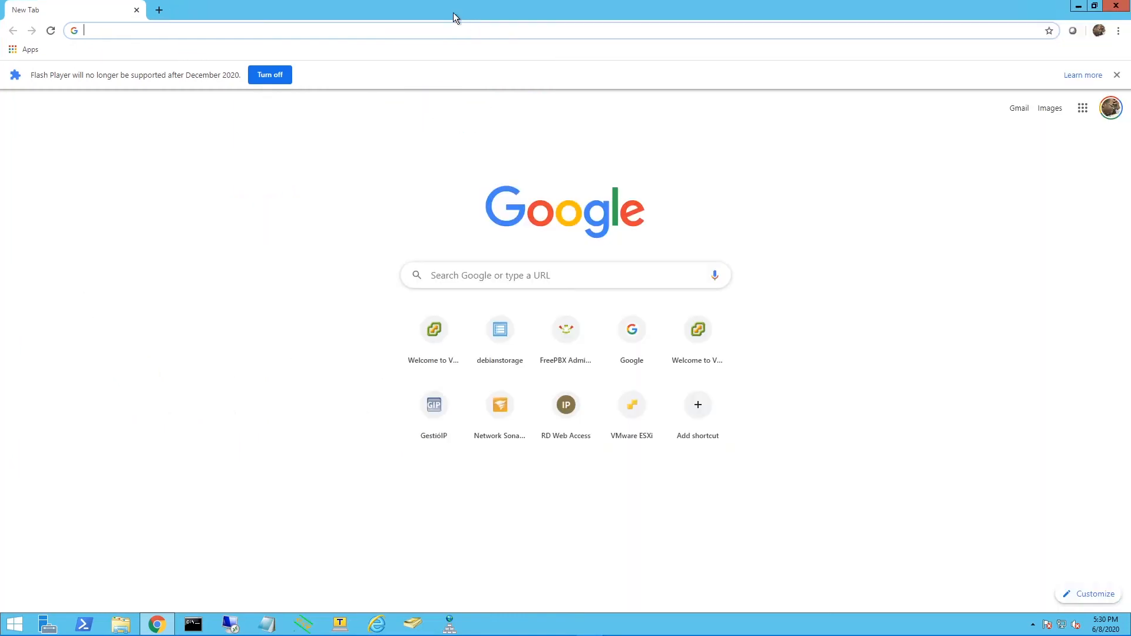
click(483, 30)
text(https://)
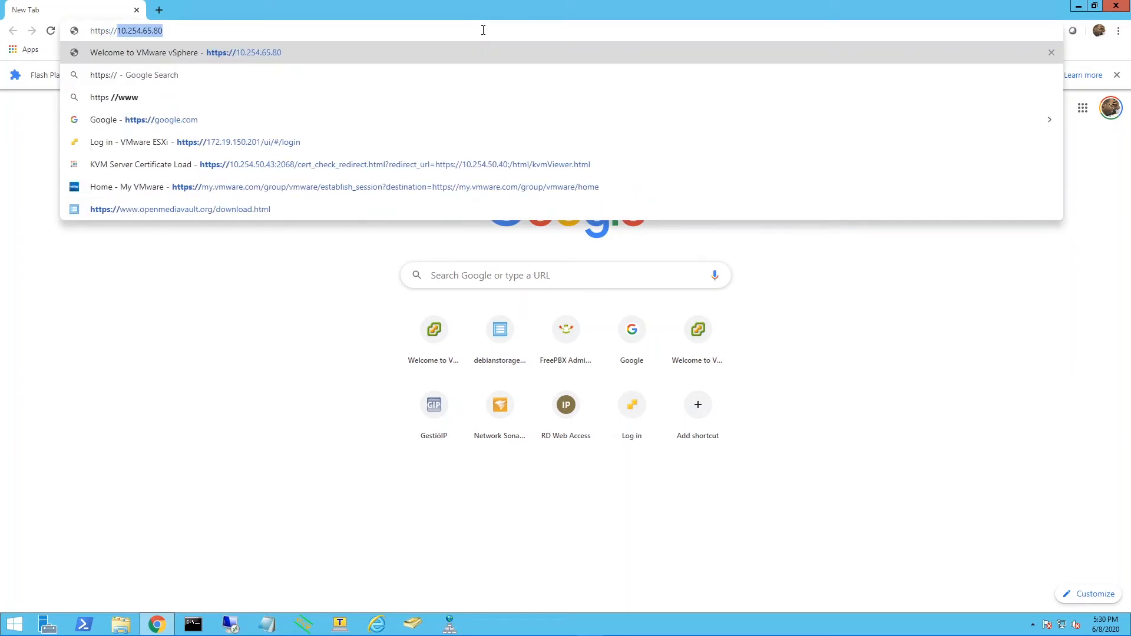
text(192.168.)
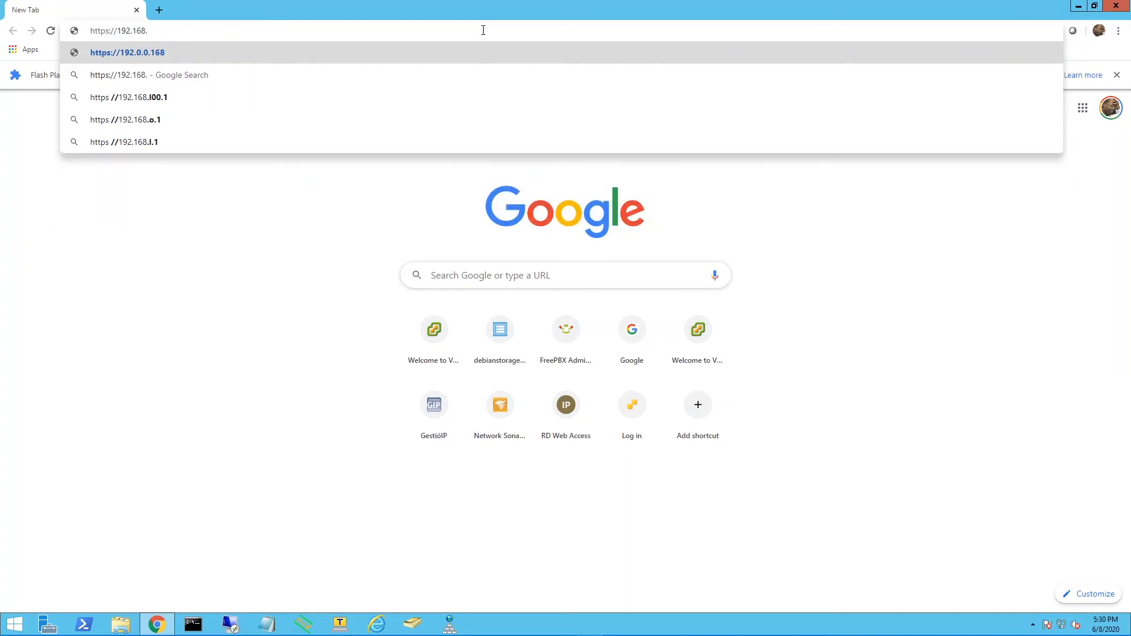
text(120.)
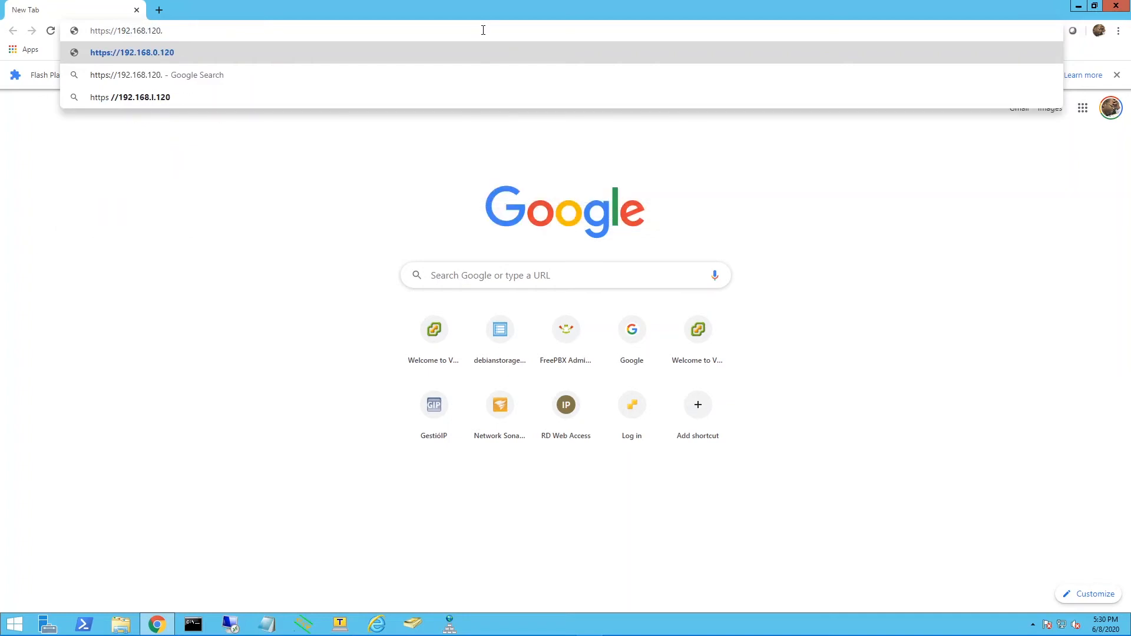
text(50)
key(Return)
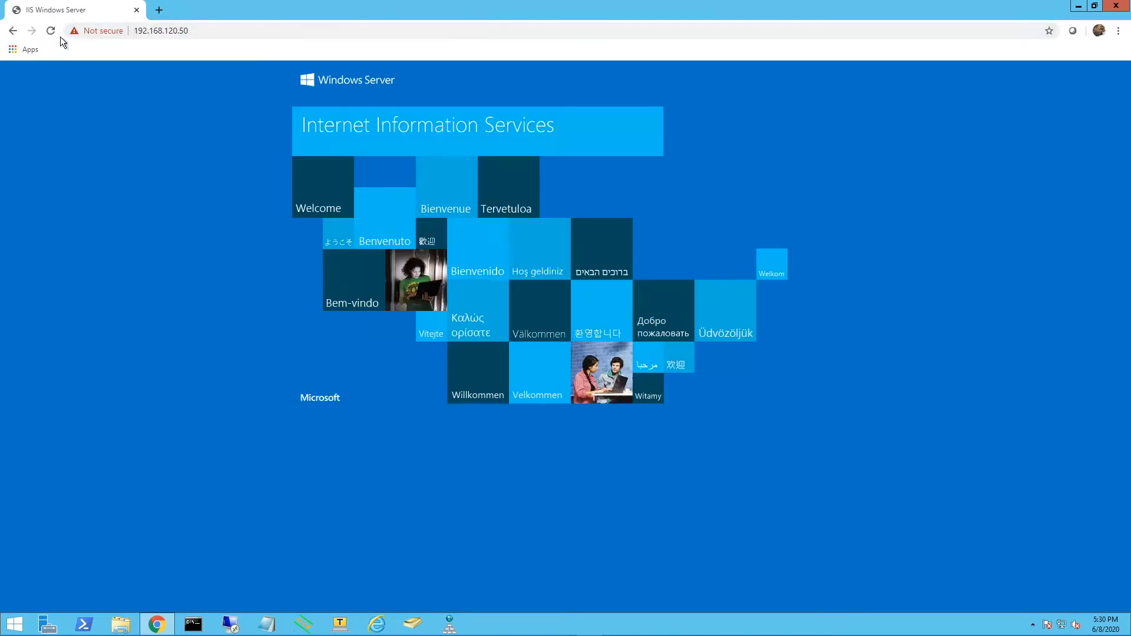
click(202, 33)
click(215, 31)
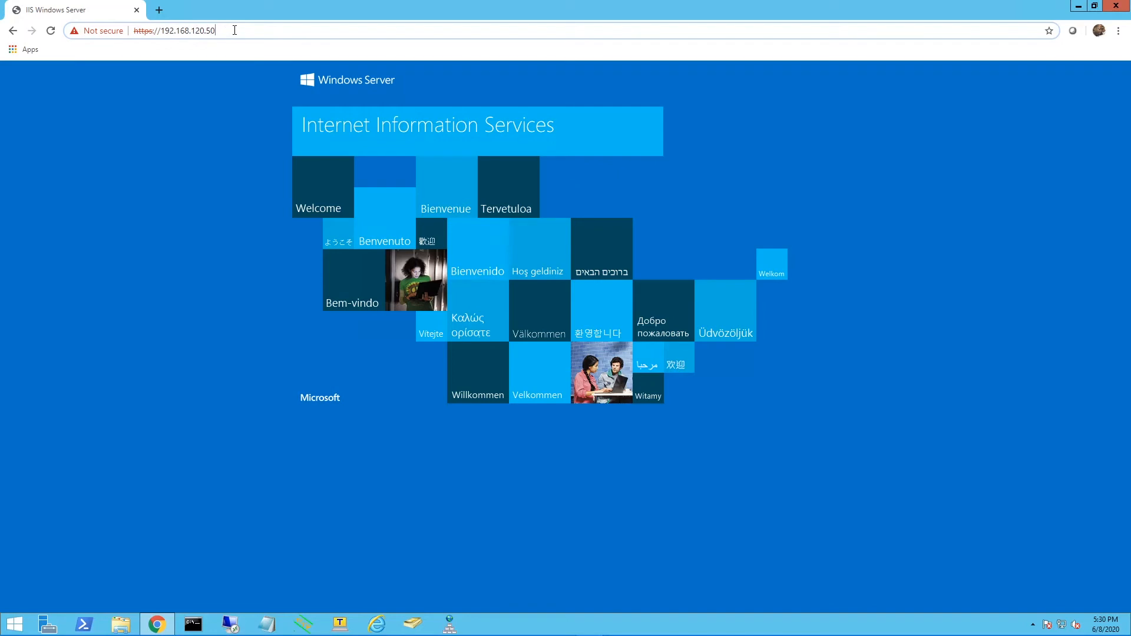
text(/)
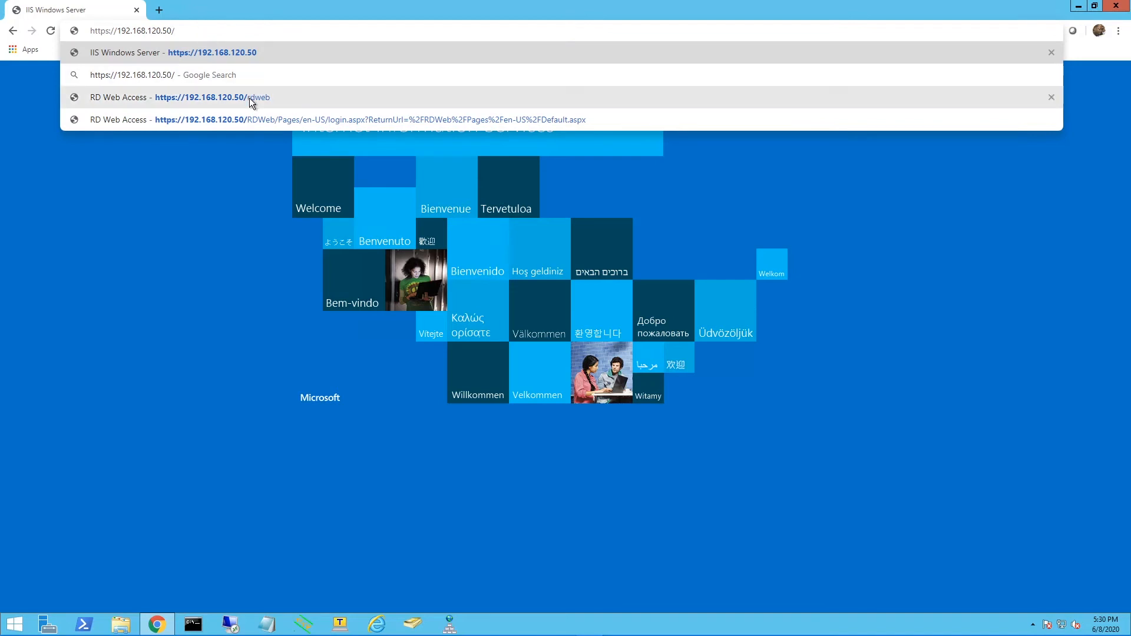
text(rdweb)
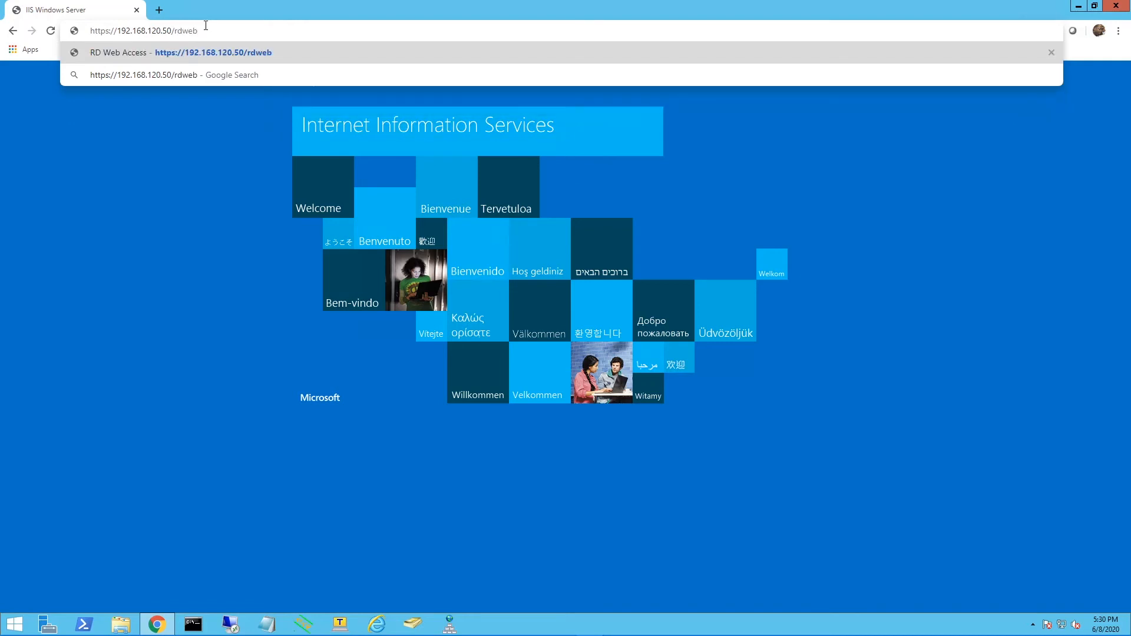
key(Return)
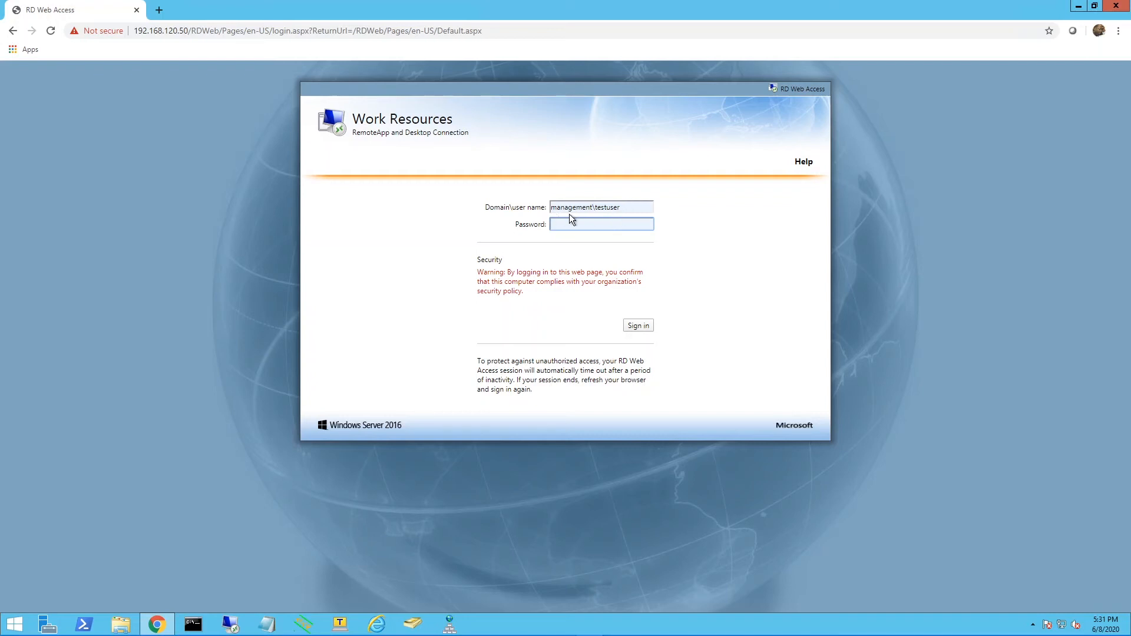
Enter the account password on the RD Web Access login page and sign in.
text(*********)
click(640, 327)
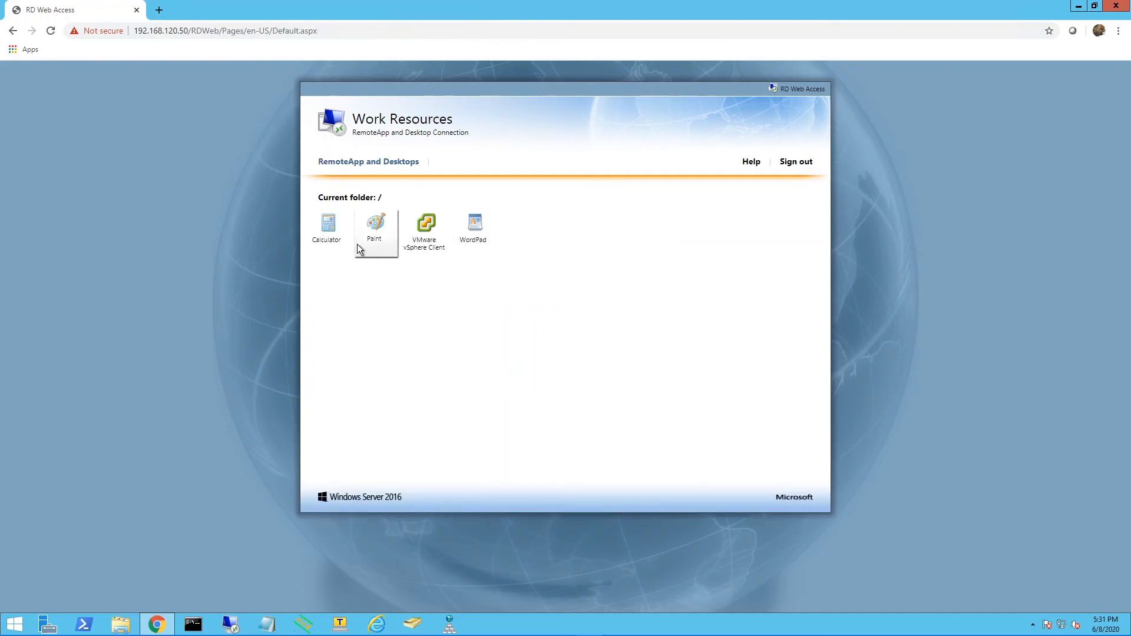
Launch the VMware vSphere Client RemoteApp through its downloaded RDP file and allow the connection to the unknown publisher.
click(426, 232)
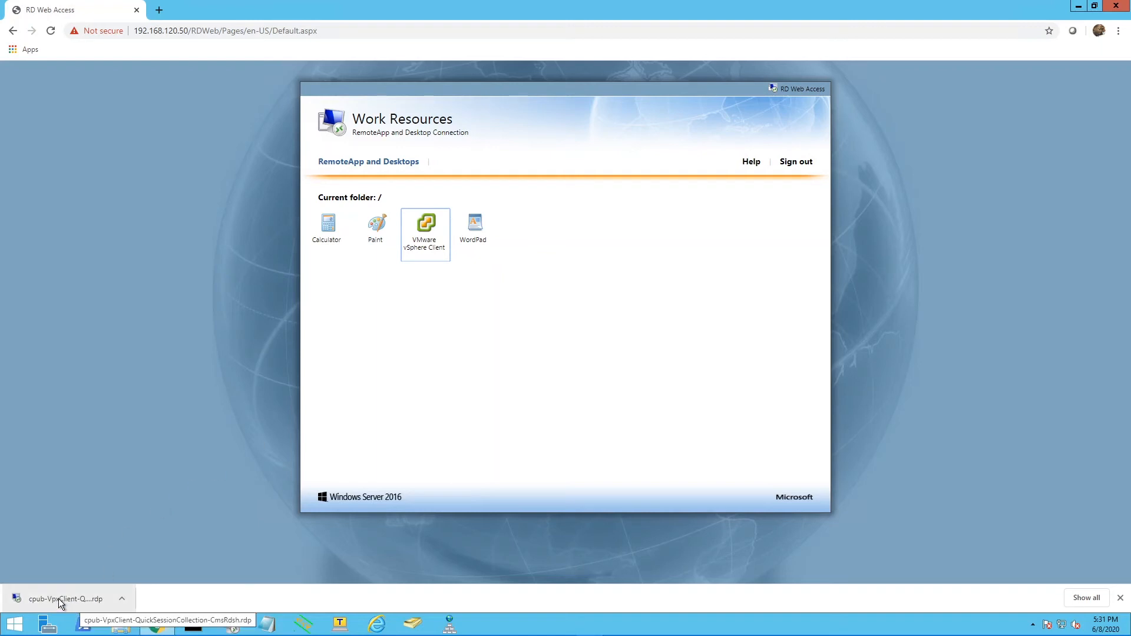
click(78, 601)
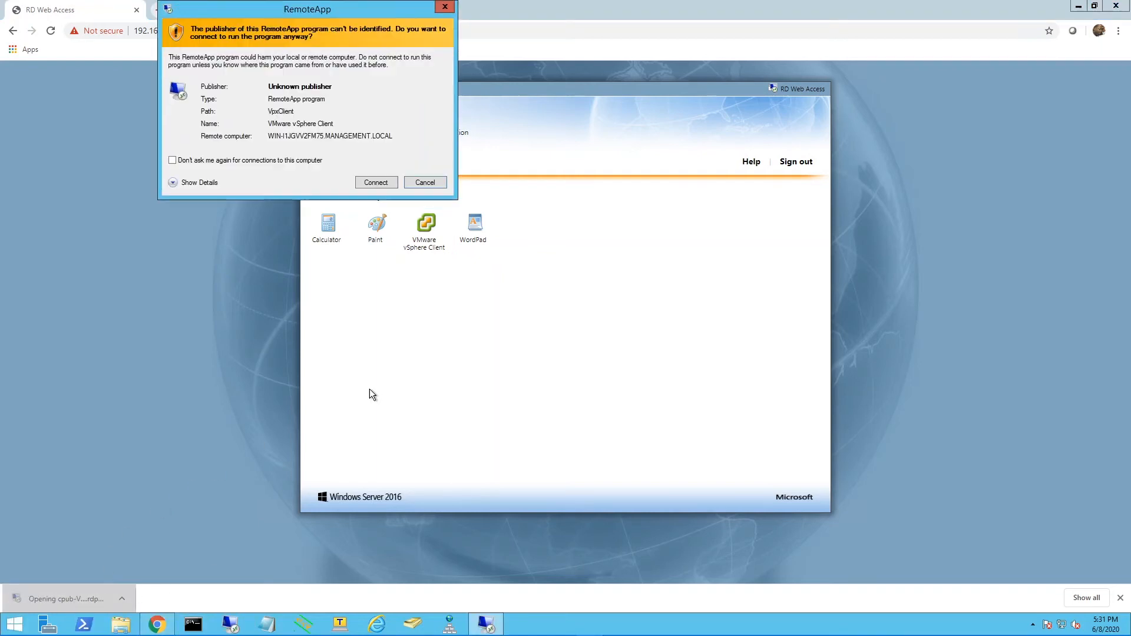
click(377, 182)
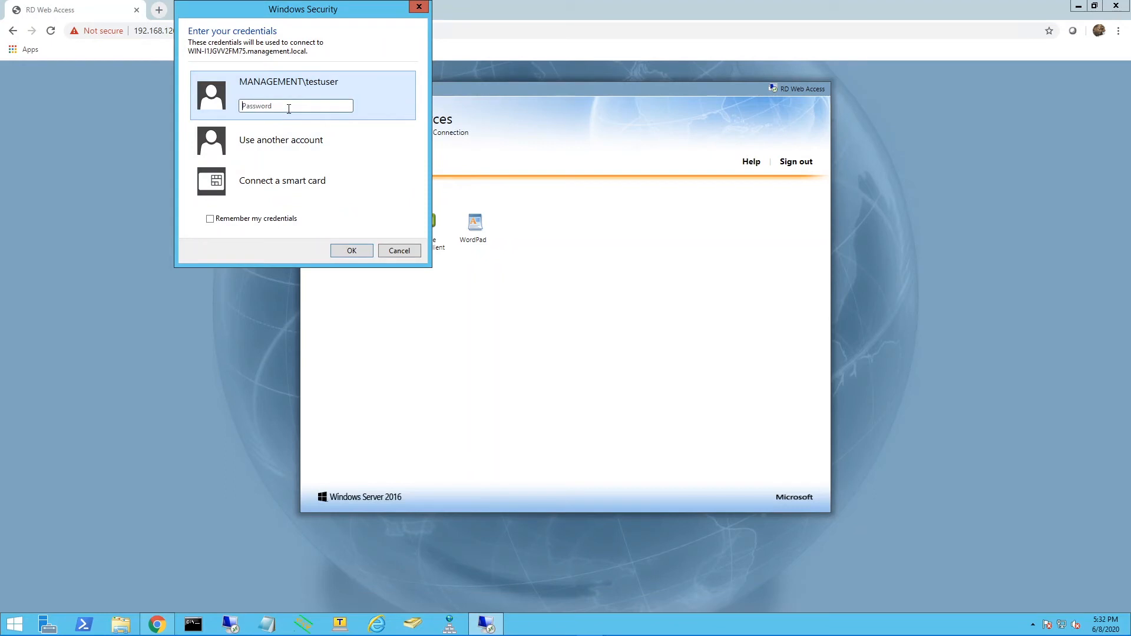
Enter the account password for the remote connection, accept the untrusted certificate, and move the vSphere Client login window higher.
text(••••••••••)
key(Return)
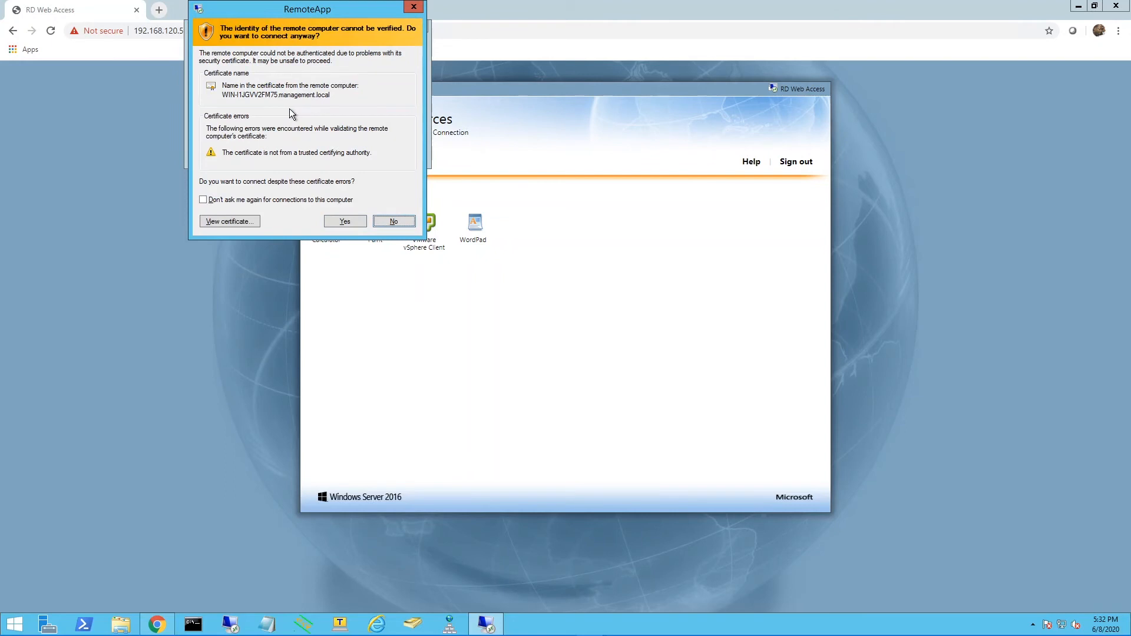
click(344, 220)
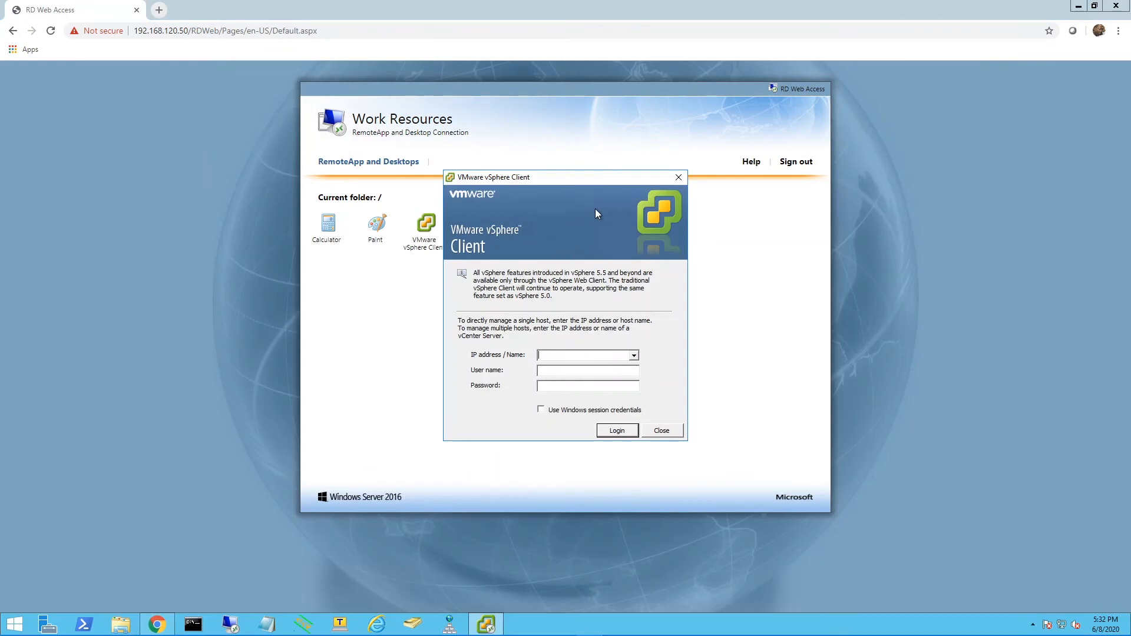
drag(583, 178, 571, 49)
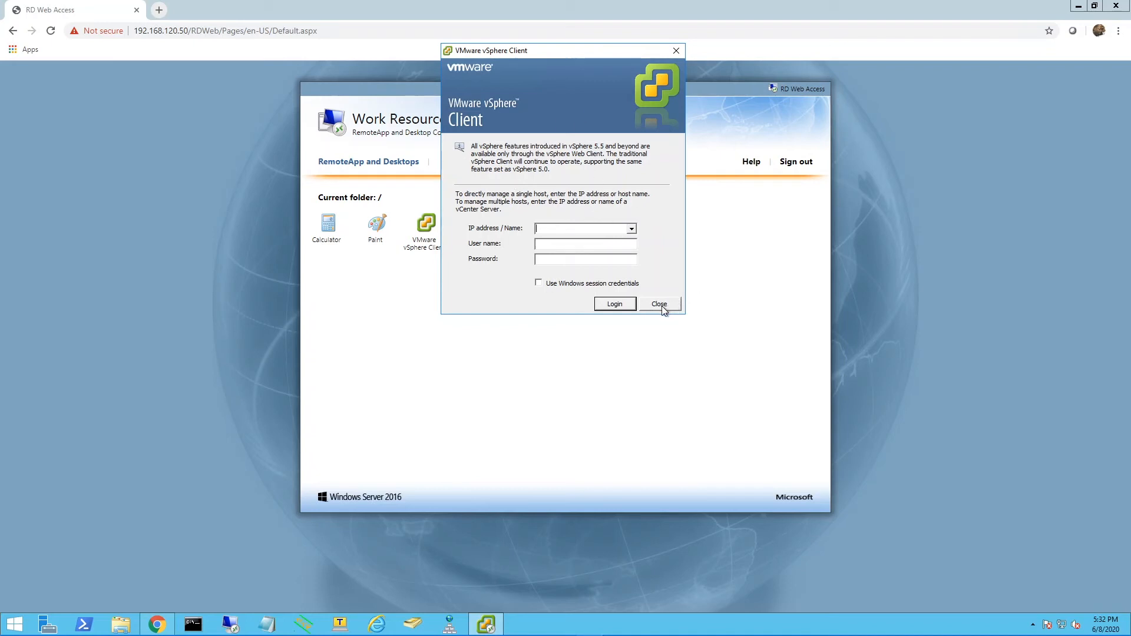
mouse_move(570, 50)
mouse_down()
mouse_move(430, 115)
mouse_move(603, 36)
mouse_move(564, 137)
mouse_move(535, 63)
mouse_move(583, 44)
mouse_up()
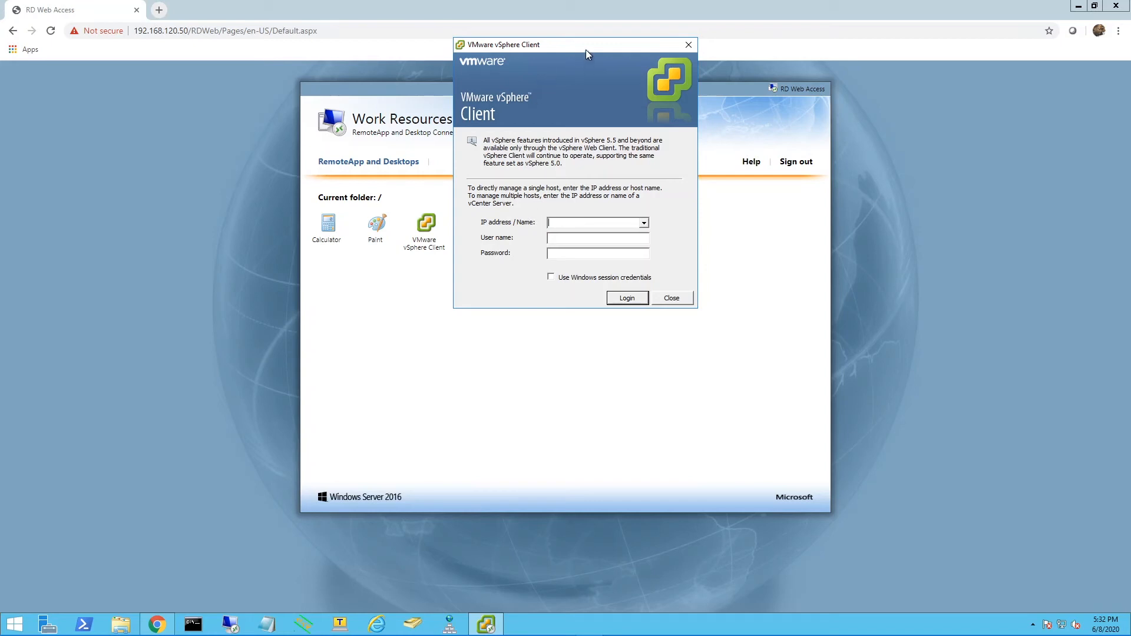
Launch the Paint RemoteApp from its downloaded RDP file, allow the connection, and brush overlapping black loops on the canvas.
click(381, 225)
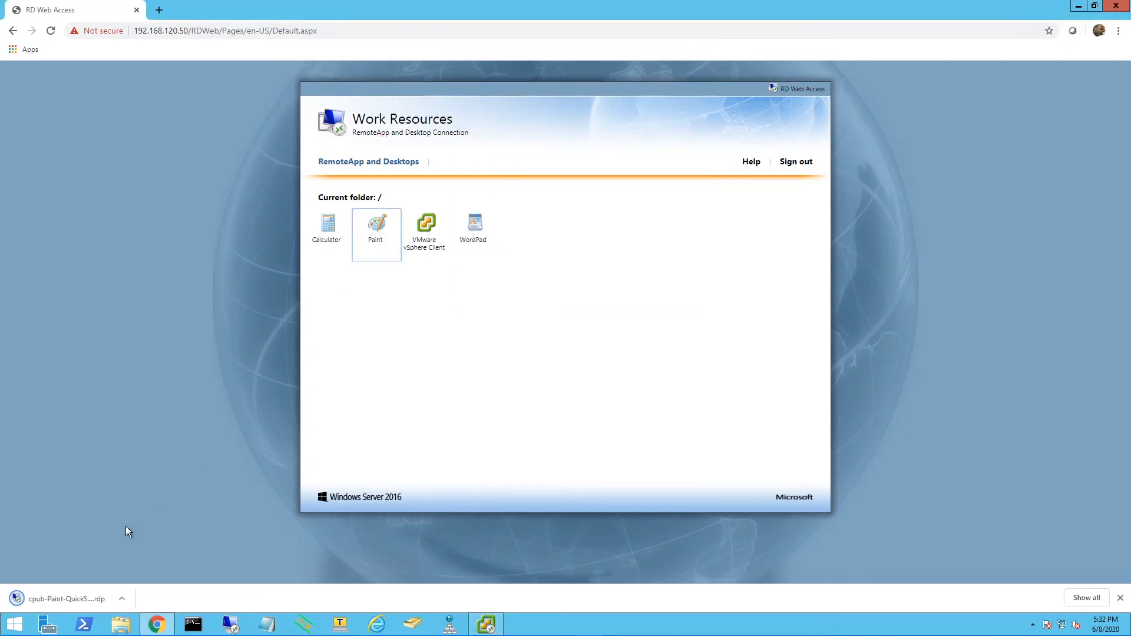
click(49, 599)
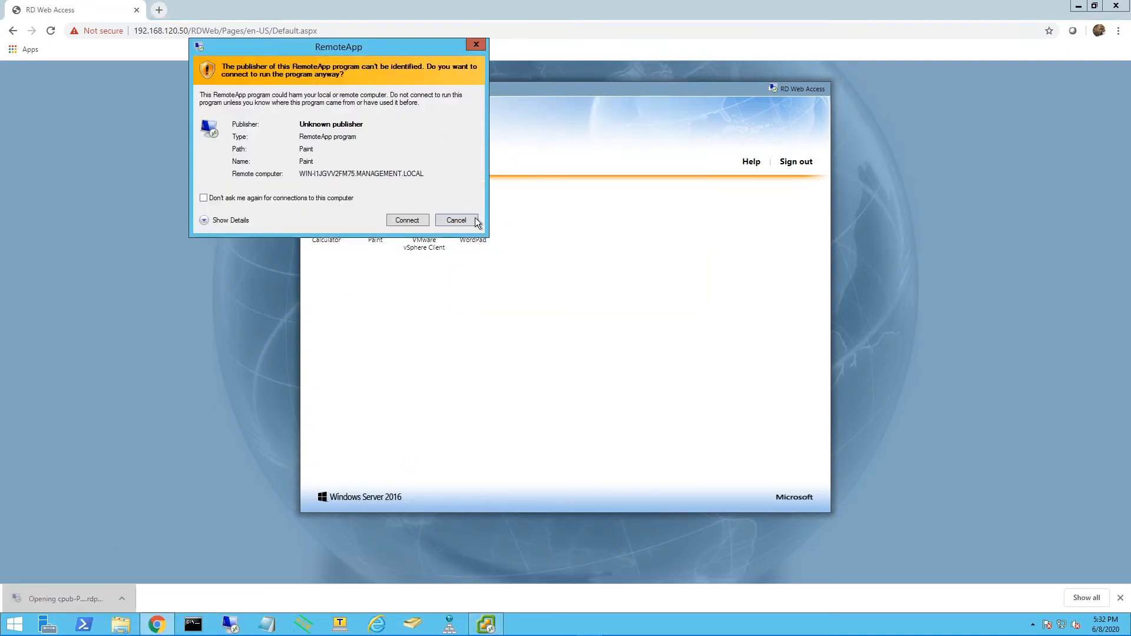
click(407, 221)
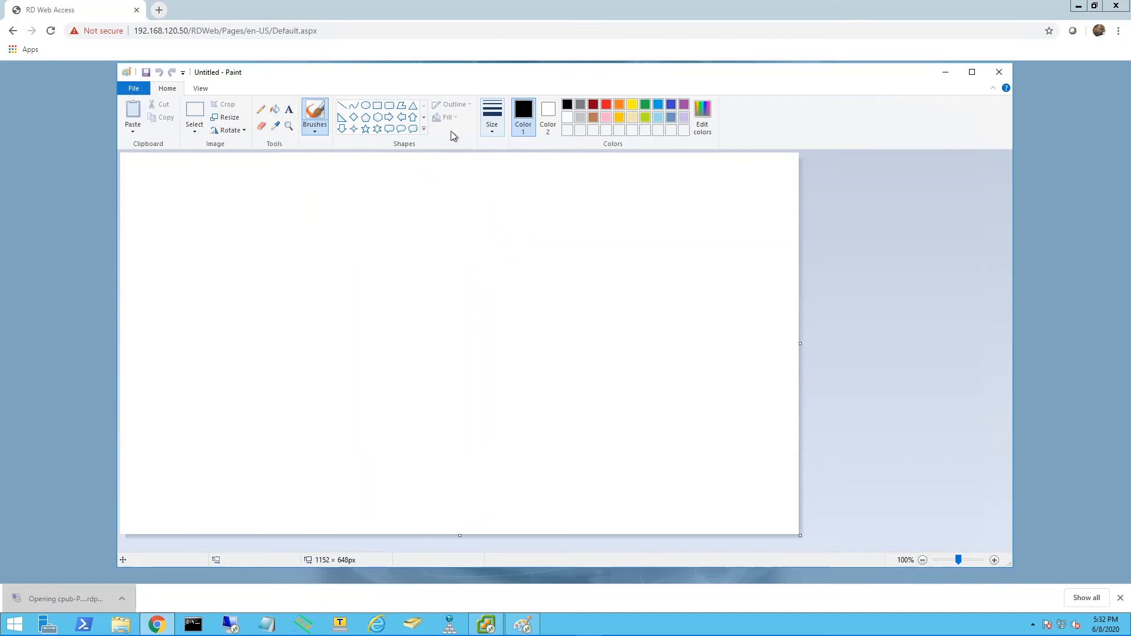
mouse_move(436, 302)
mouse_down()
mouse_move(499, 245)
mouse_move(324, 318)
mouse_move(448, 354)
mouse_move(412, 407)
mouse_move(326, 392)
mouse_move(559, 208)
mouse_move(587, 384)
mouse_up()
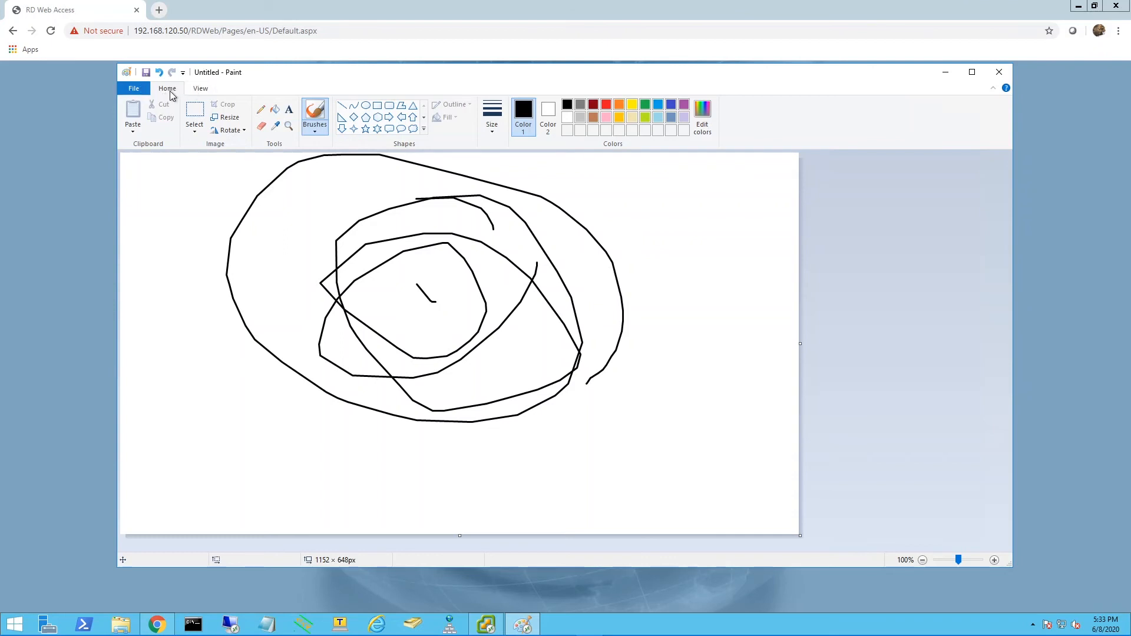
Inspect the redirected drive C on CISCO-JUMPBOX as a save location for the Paint drawing, and cancel without saving.
click(141, 93)
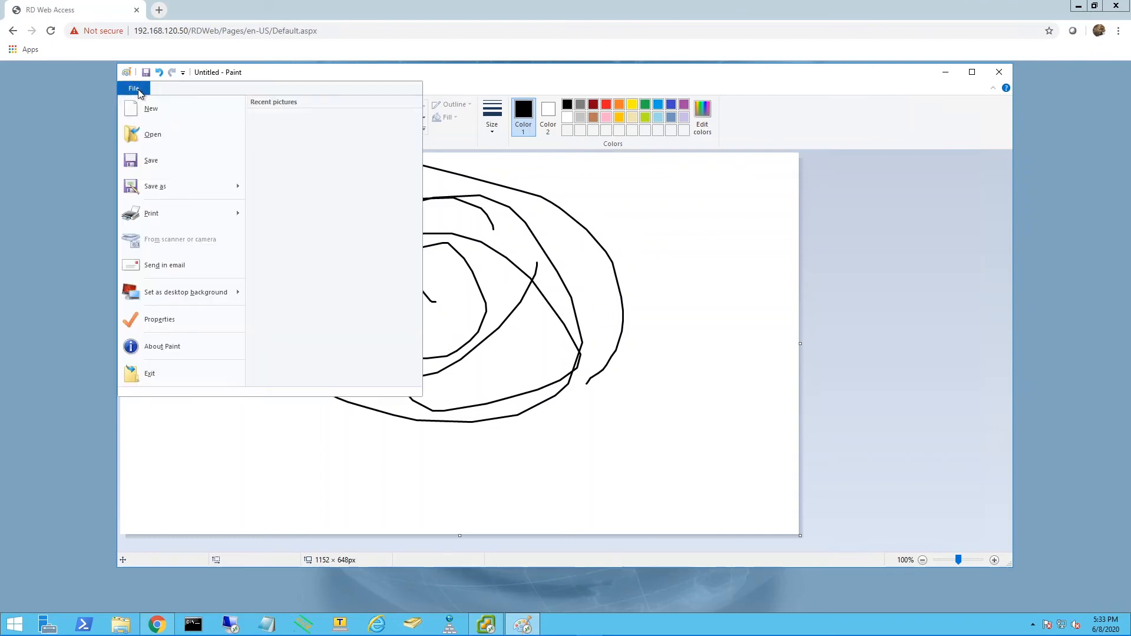
mouse_move(179, 217)
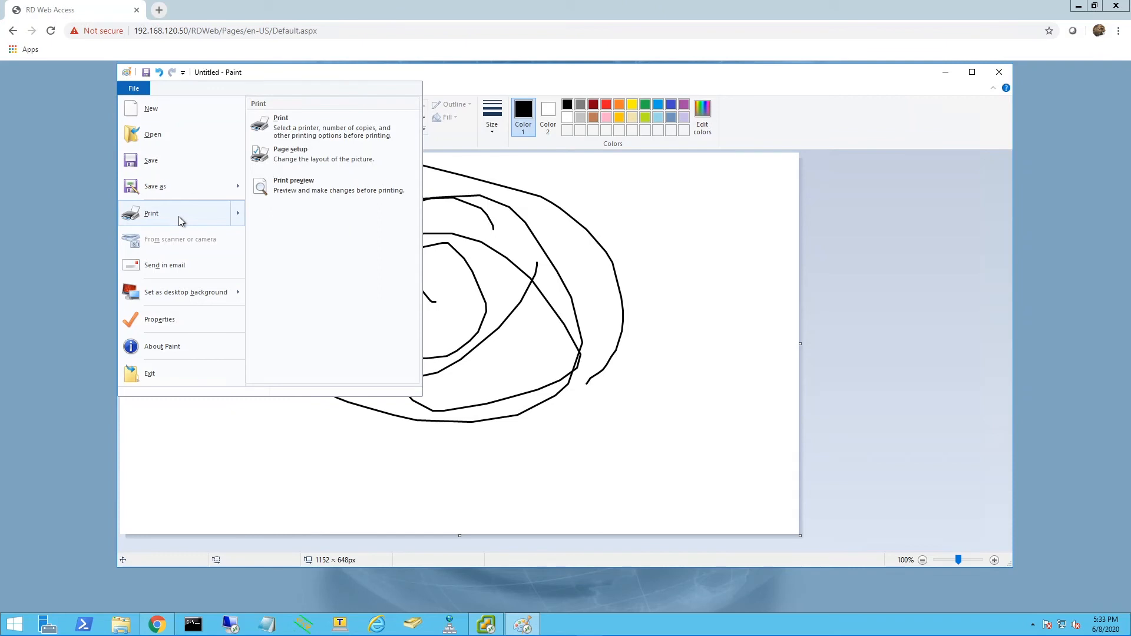
click(179, 165)
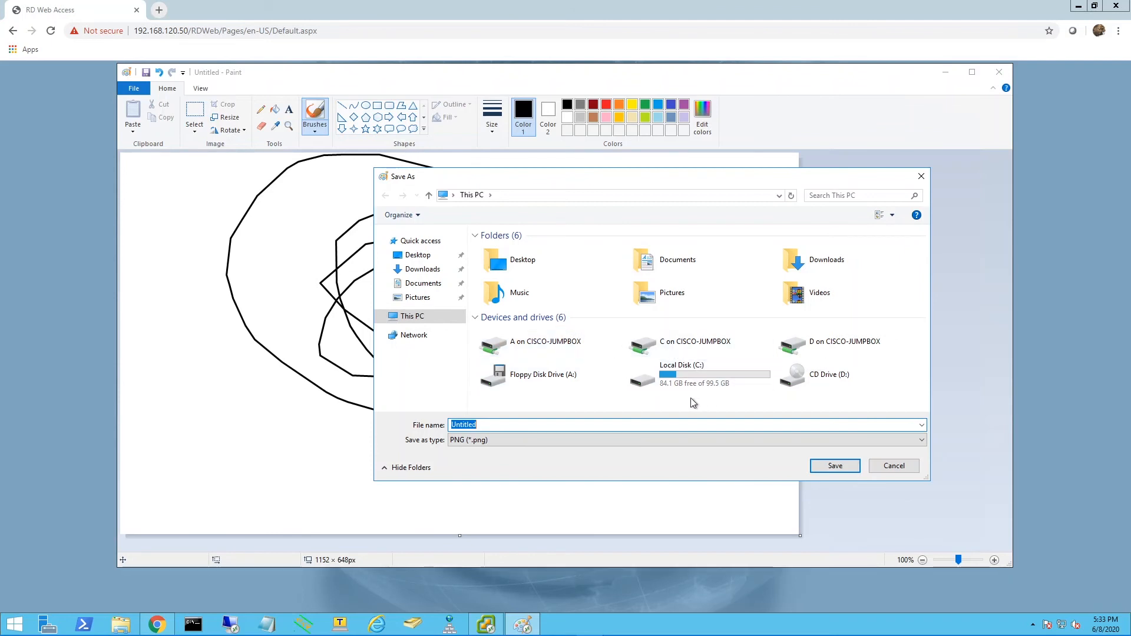
double_click(685, 347)
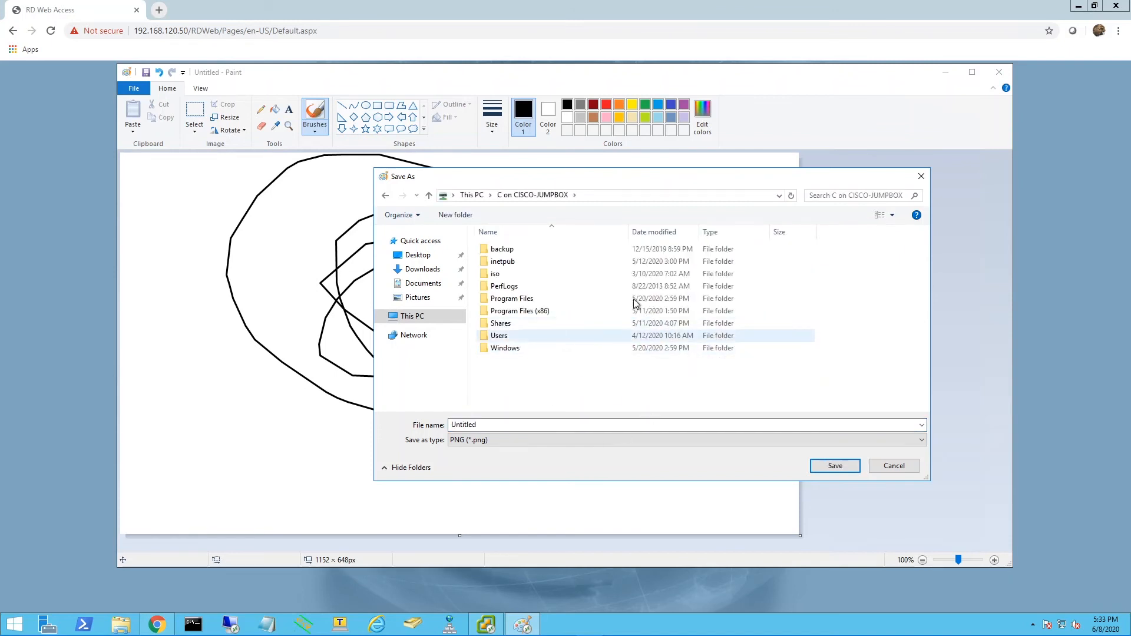
click(385, 195)
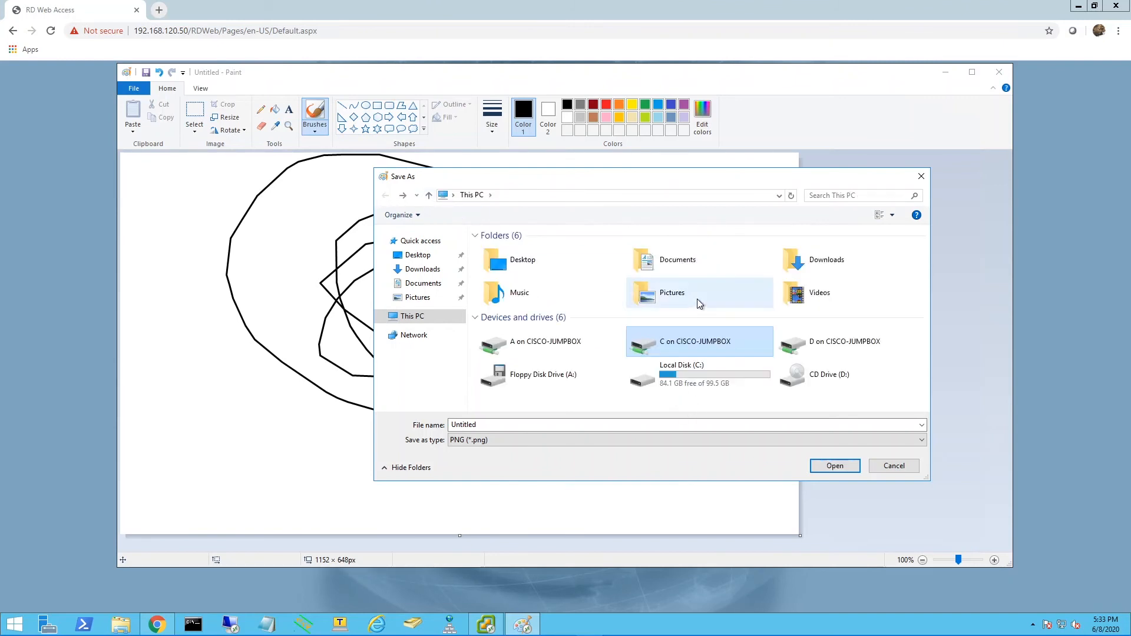
click(894, 466)
Close the remote Paint without saving the drawing, and close the VMware vSphere Client login window.
click(1000, 72)
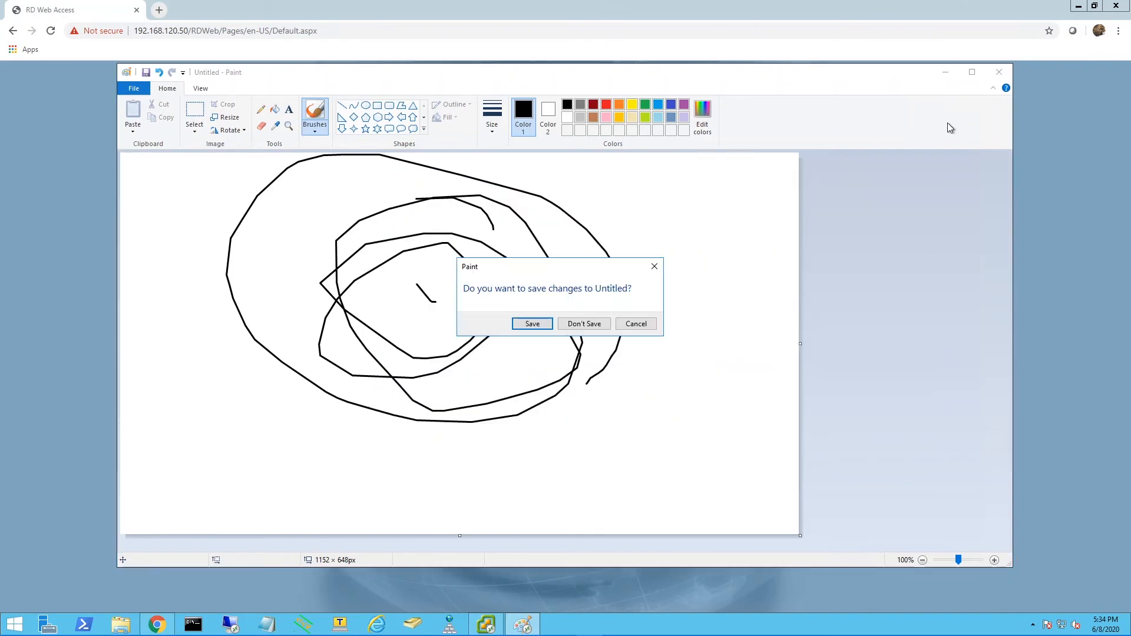
click(582, 324)
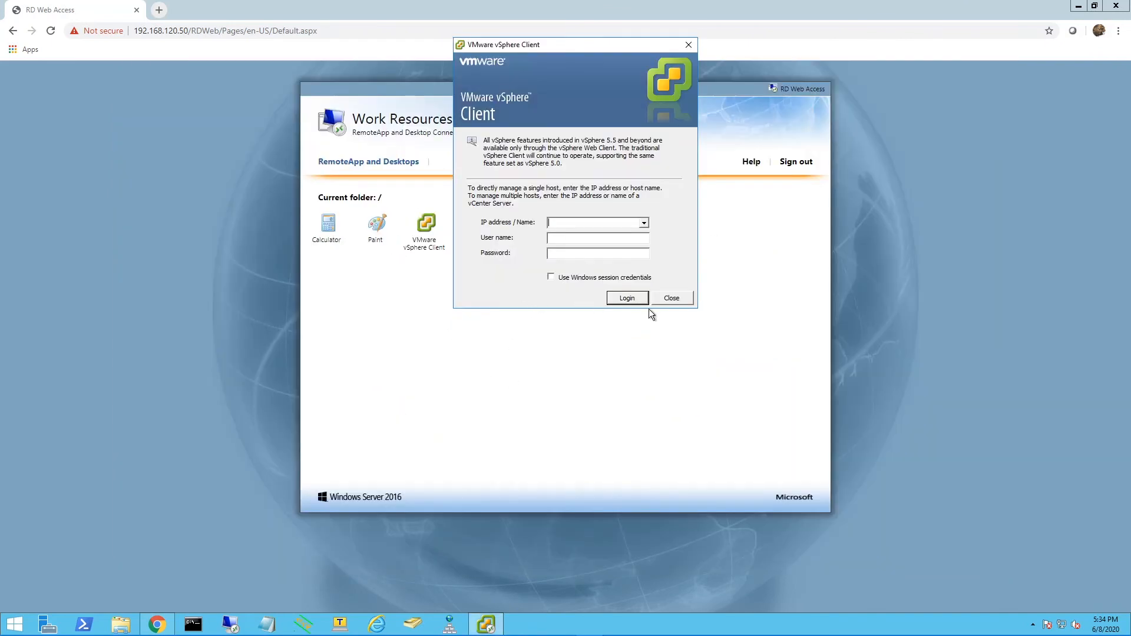
click(688, 45)
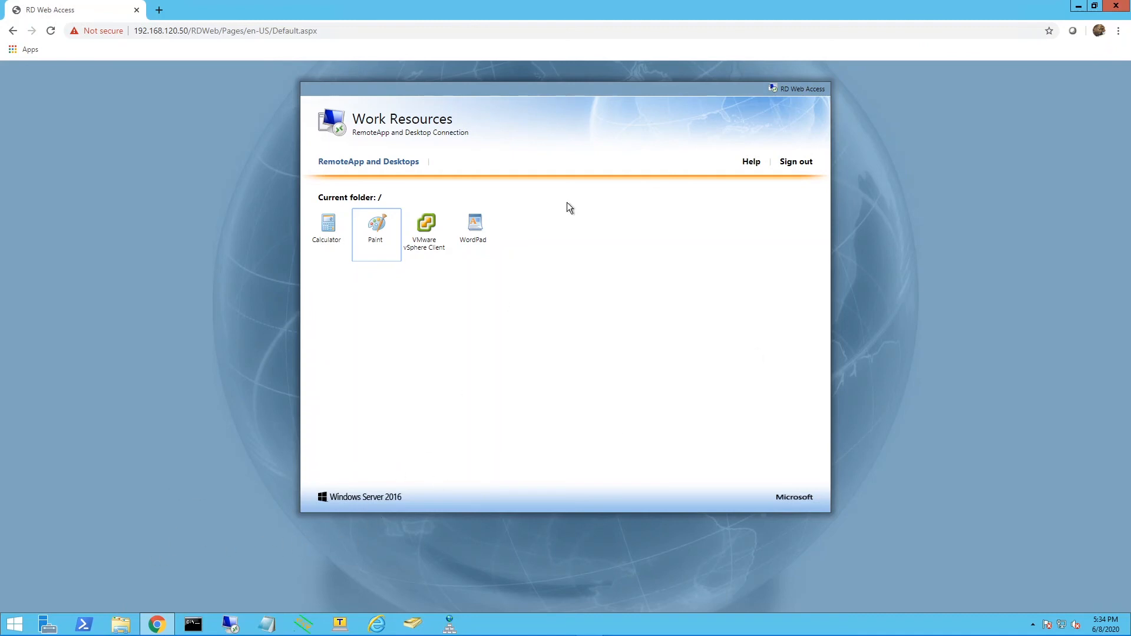
Minimize Chrome, move the downloaded Paint RDP file from the Downloads folder to the desktop, and minimize File Explorer.
click(1078, 7)
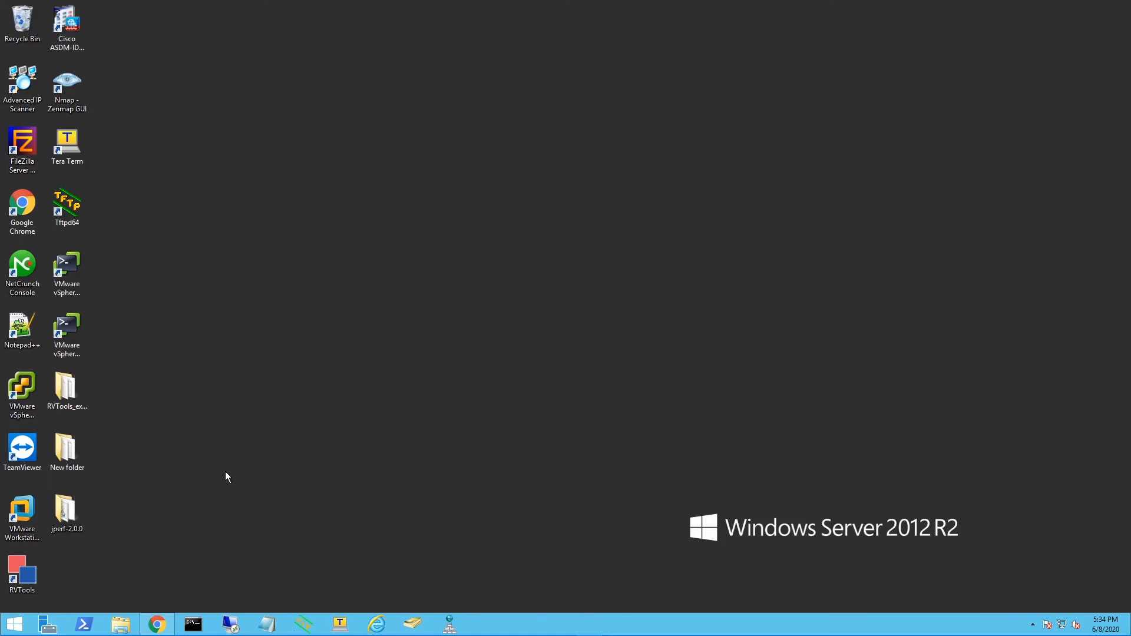
click(121, 626)
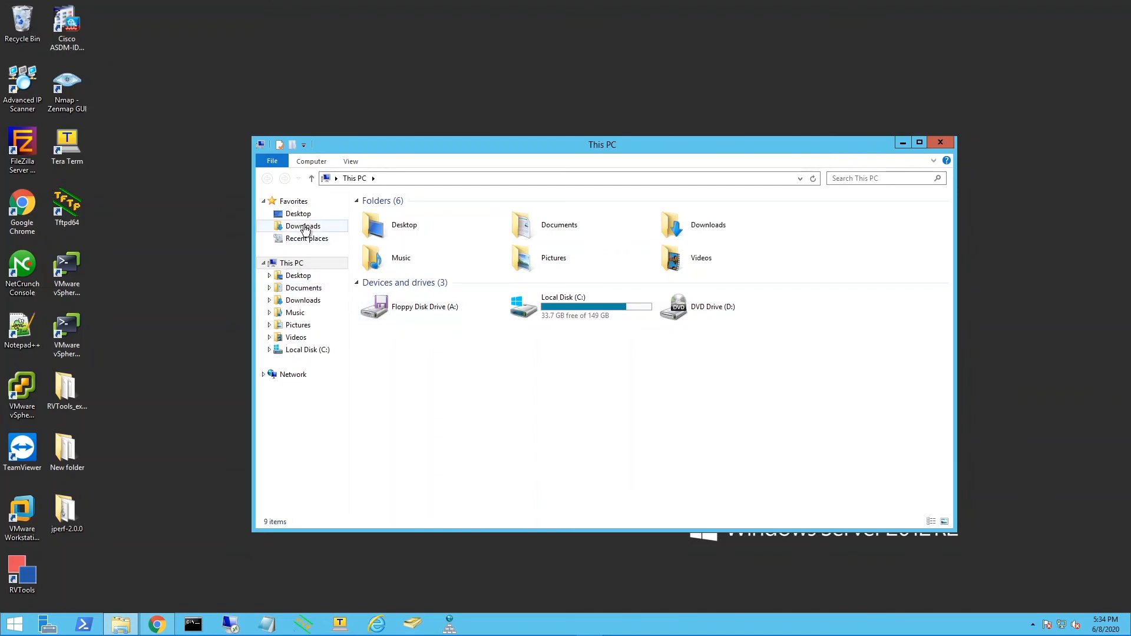
click(330, 224)
drag(394, 217, 386, 53)
click(909, 142)
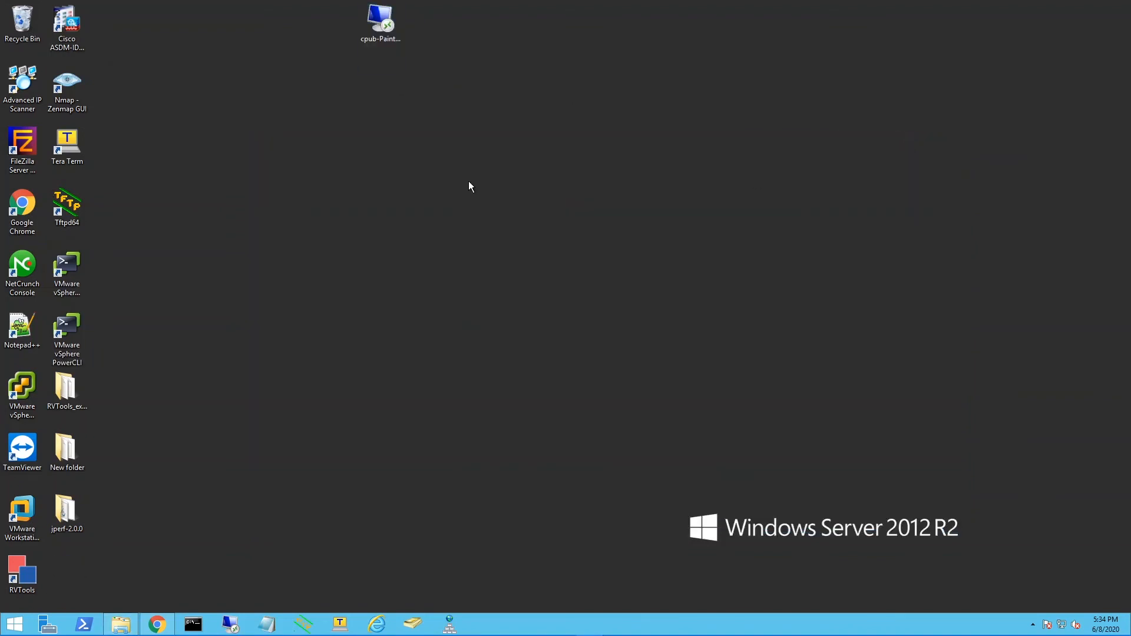
Rename the Paint RDP file on the desktop to paint and move its icon closer to the other desktop icons.
right_click(360, 35)
click(444, 242)
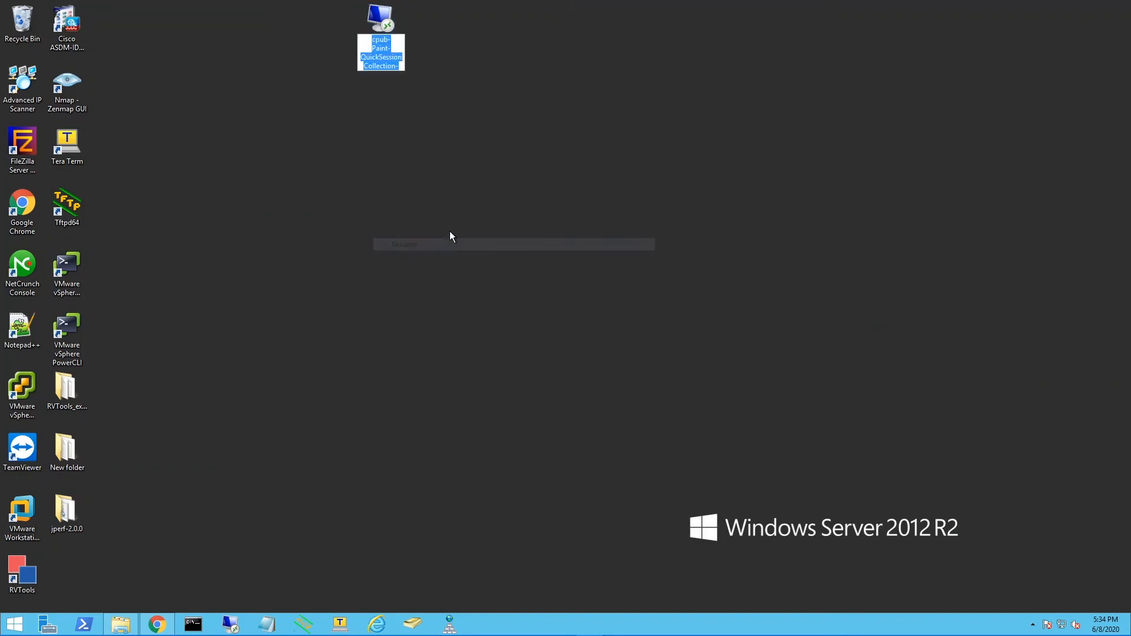
text(paint)
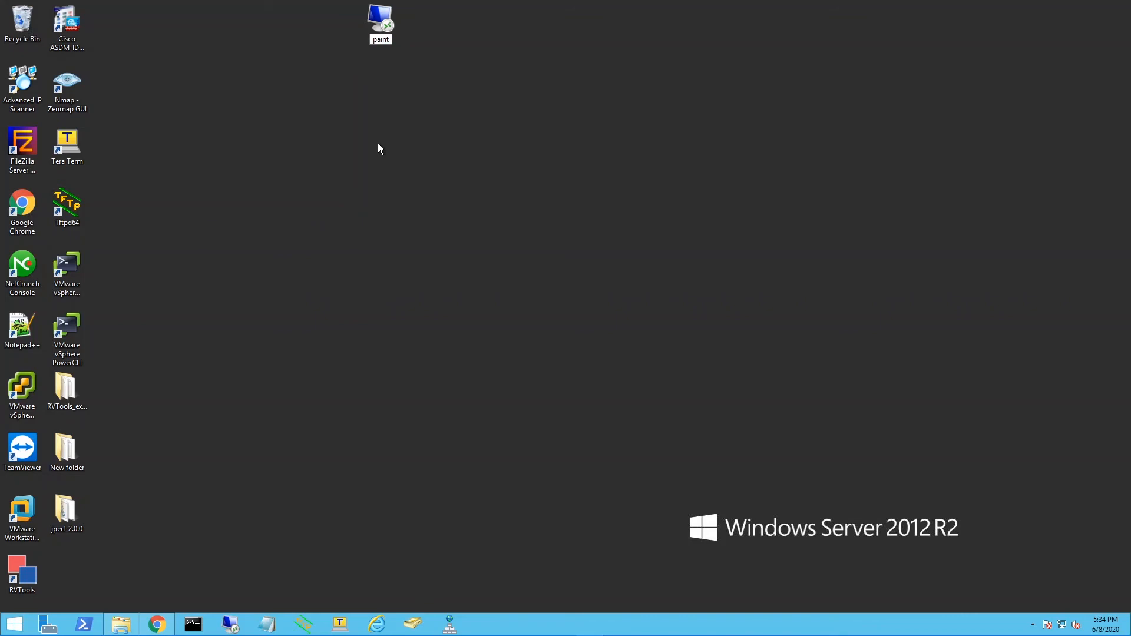
key(Return)
drag(374, 19, 311, 142)
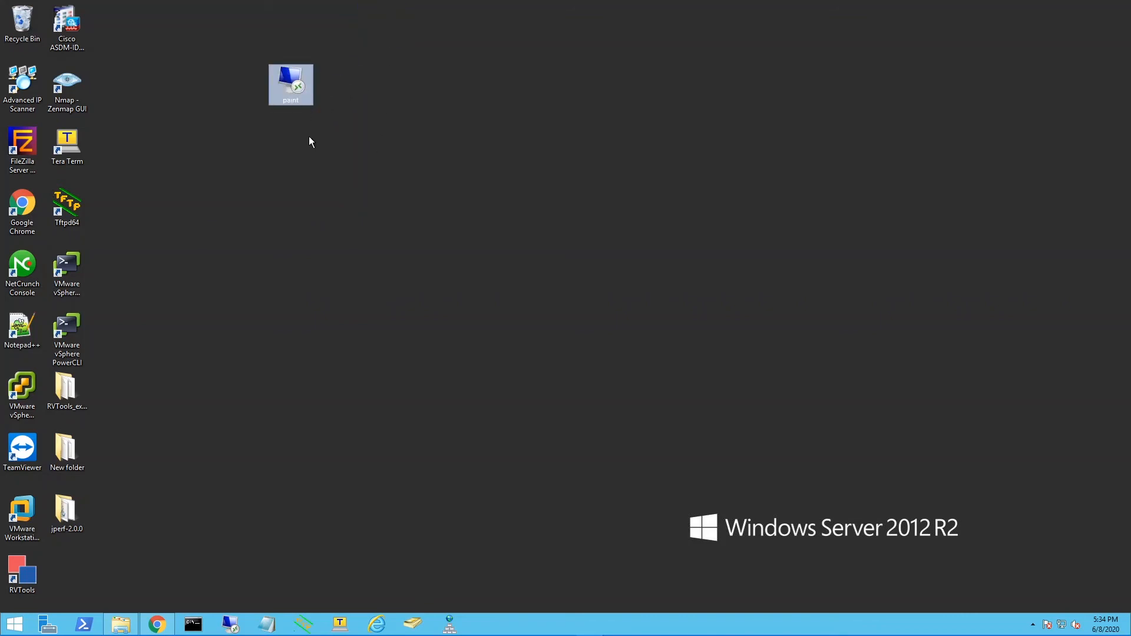
Open the paint RDP file and connect, suppressing further unknown-publisher prompts for this computer.
double_click(293, 100)
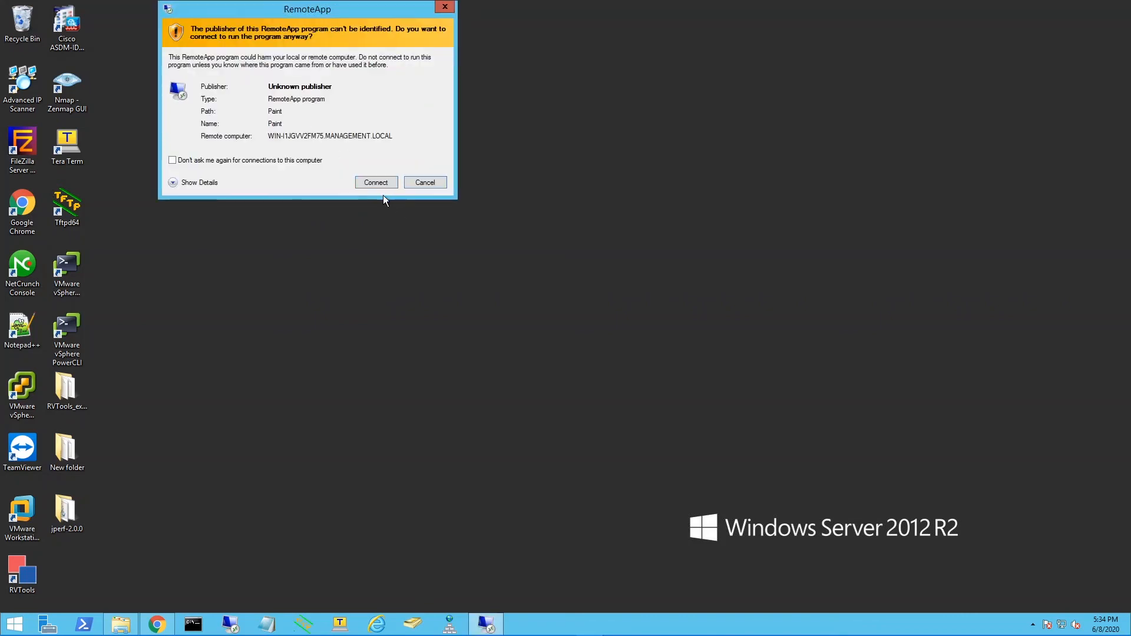
click(173, 160)
click(377, 181)
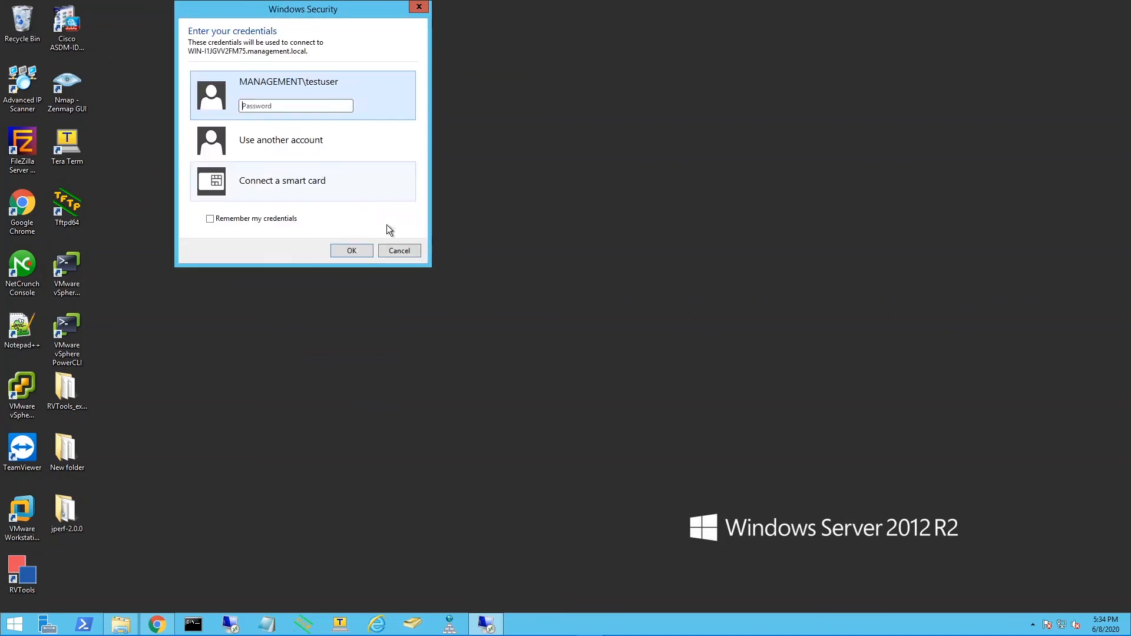
Enter the account password with credentials remembered, and accept the remote certificate without being asked again for this computer.
click(210, 219)
text(P)
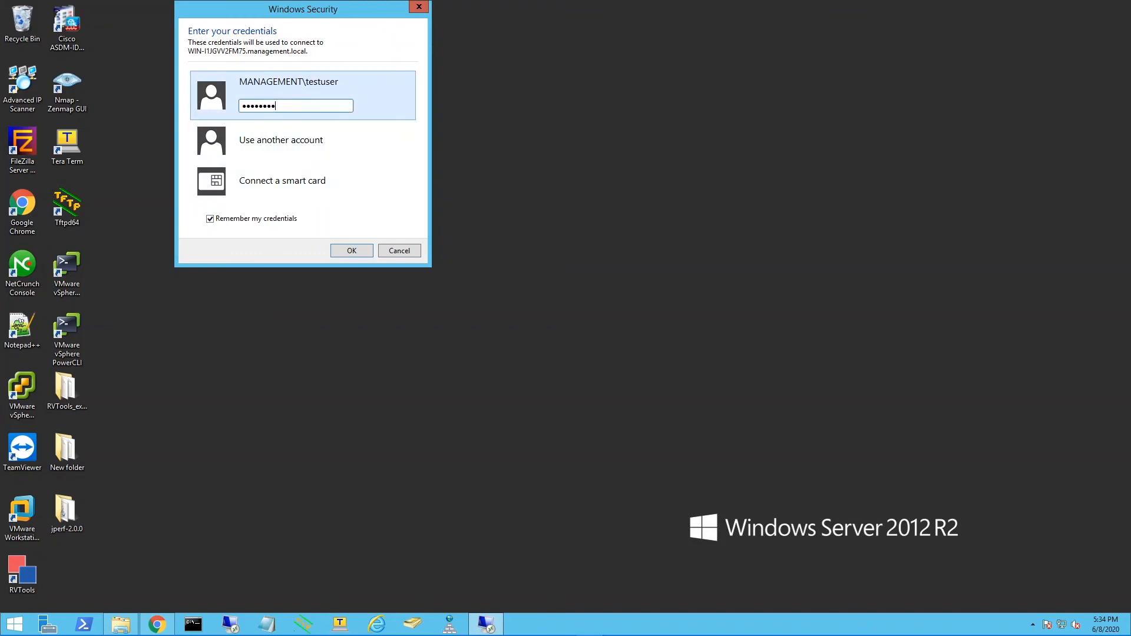
key(Return)
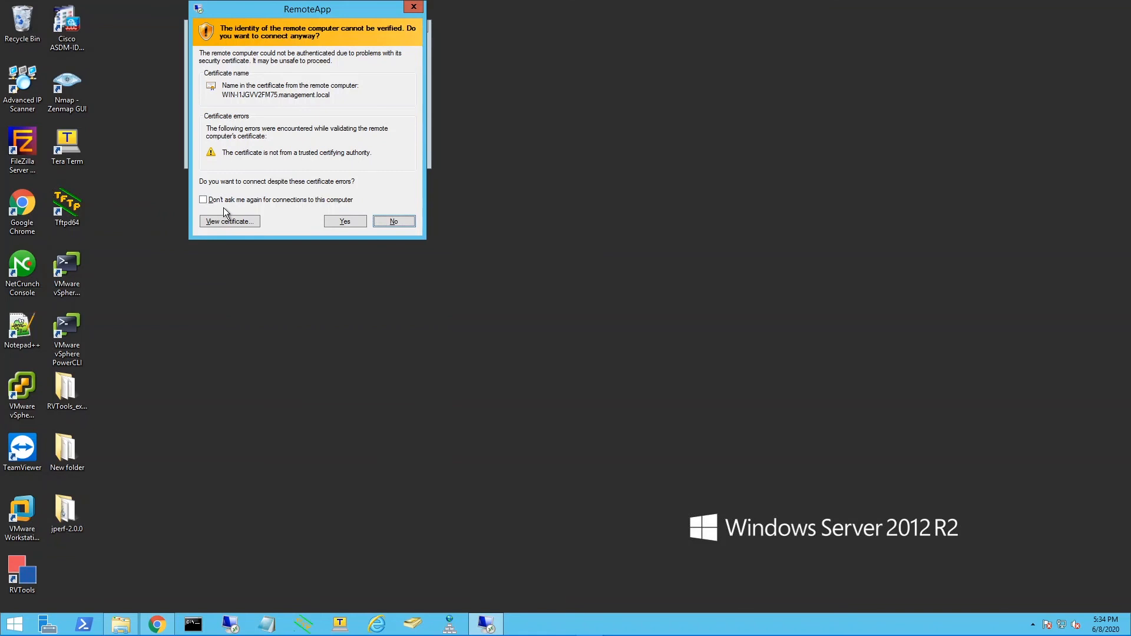
click(204, 200)
click(354, 222)
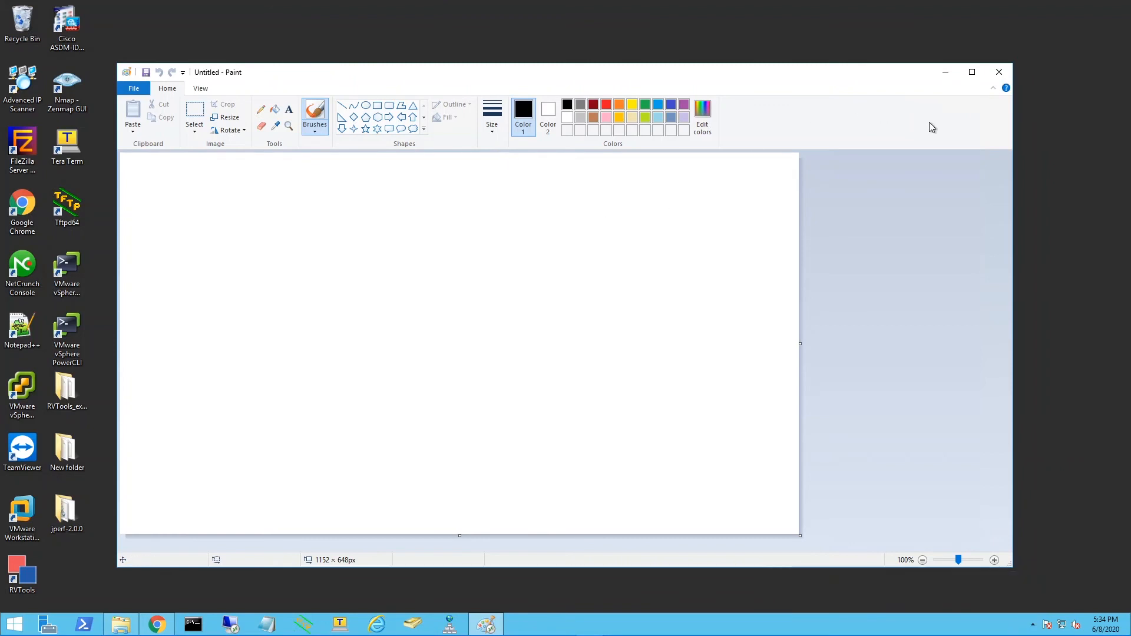
Close Paint and relaunch it from the paint RDP file on the desktop, repeating the close and relaunch once more.
click(999, 73)
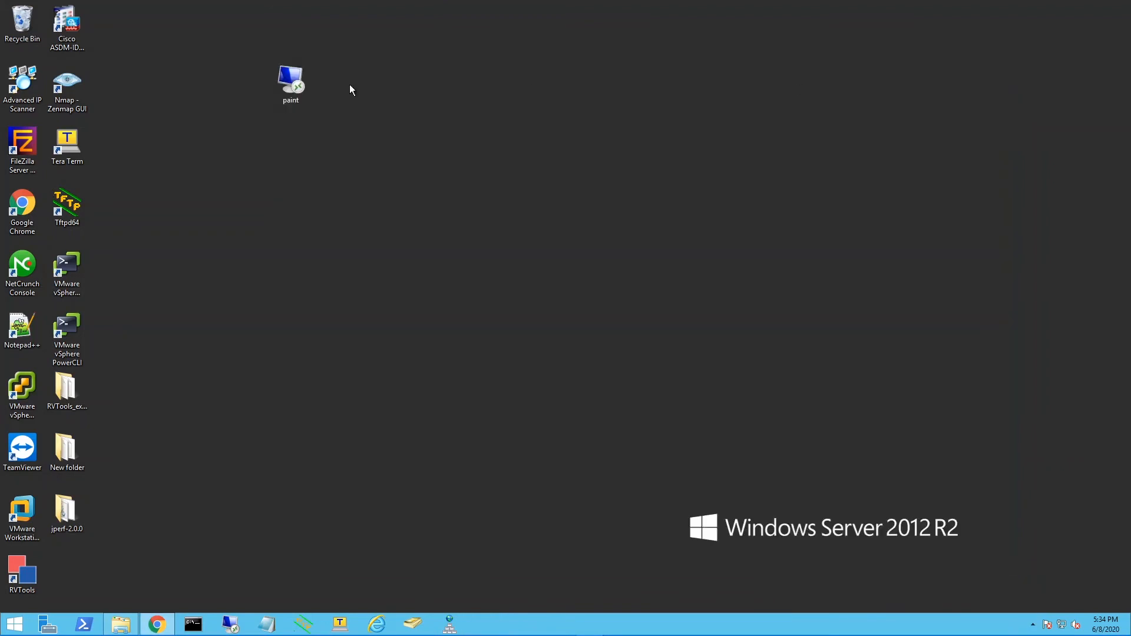
double_click(290, 88)
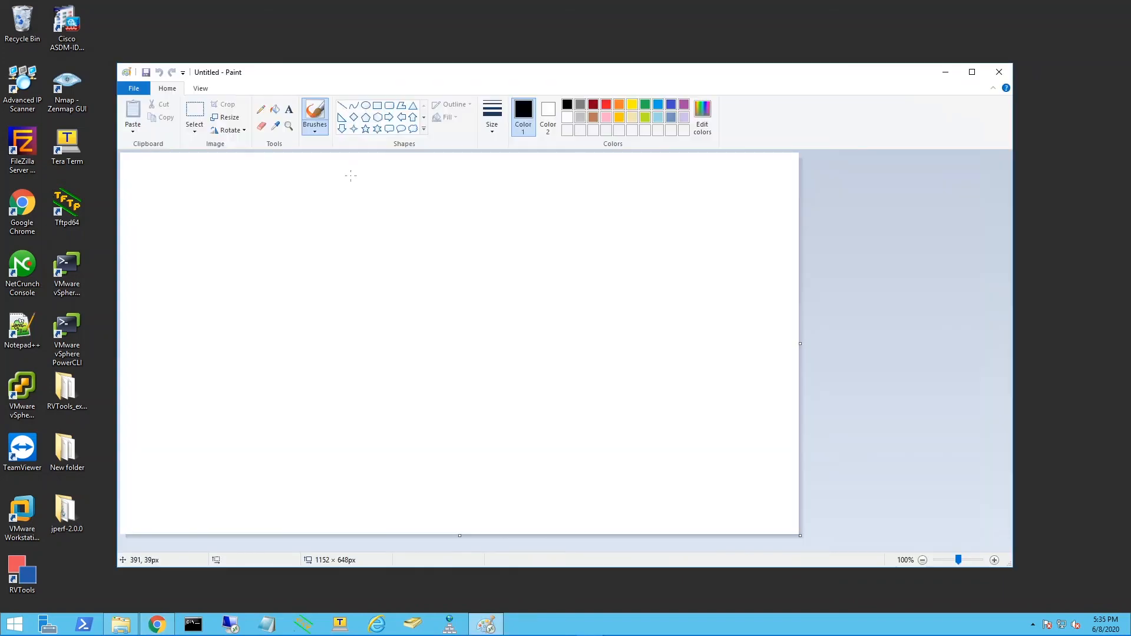
click(1001, 75)
double_click(292, 91)
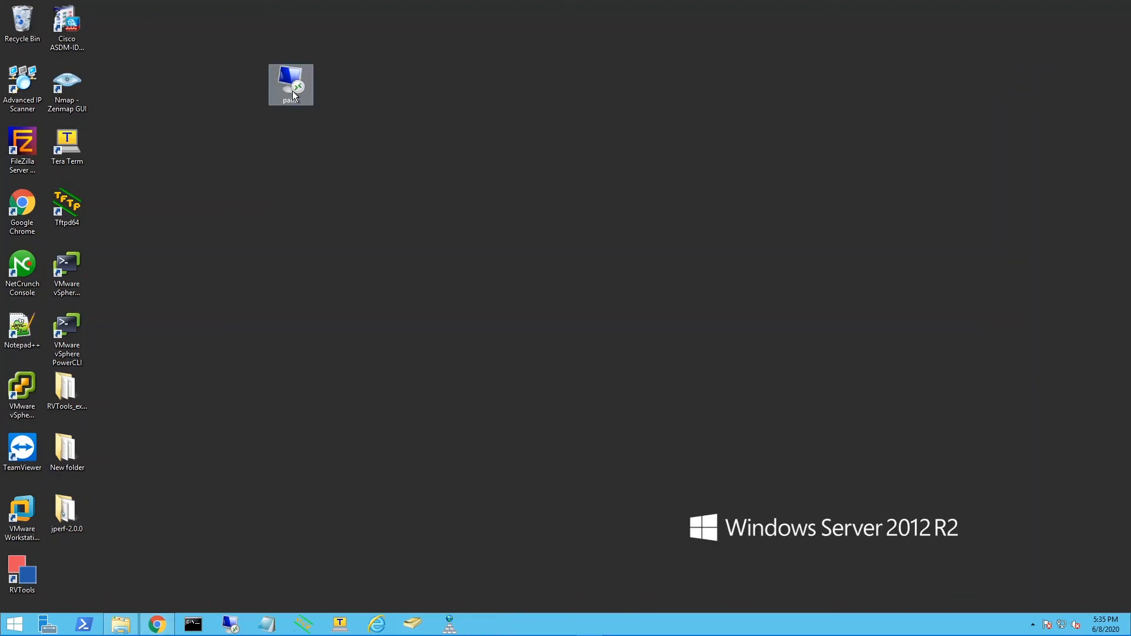